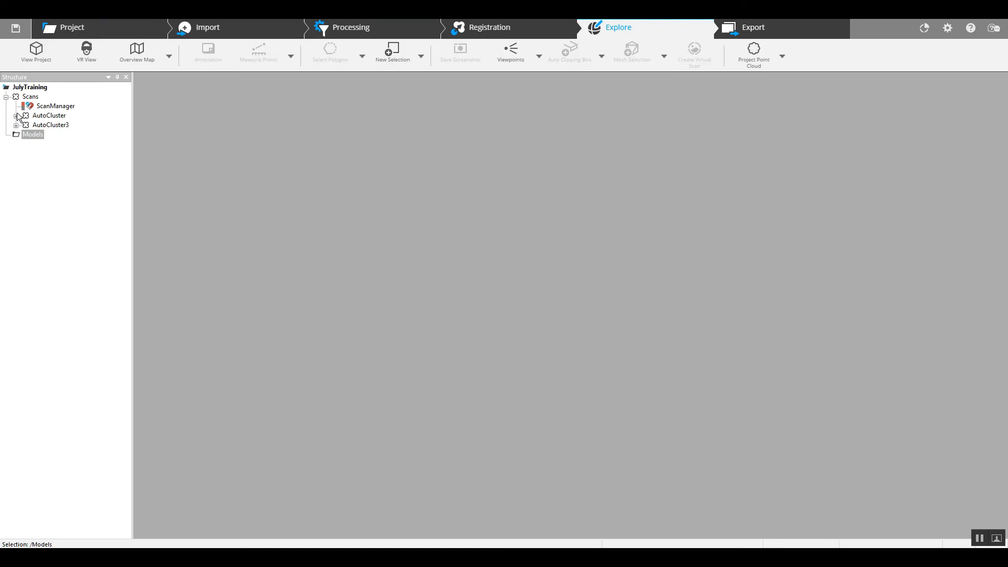
- Review the scans contained in AutoCluster and AutoCluster3, leaving only the AutoCluster group expanded
click(16, 116)
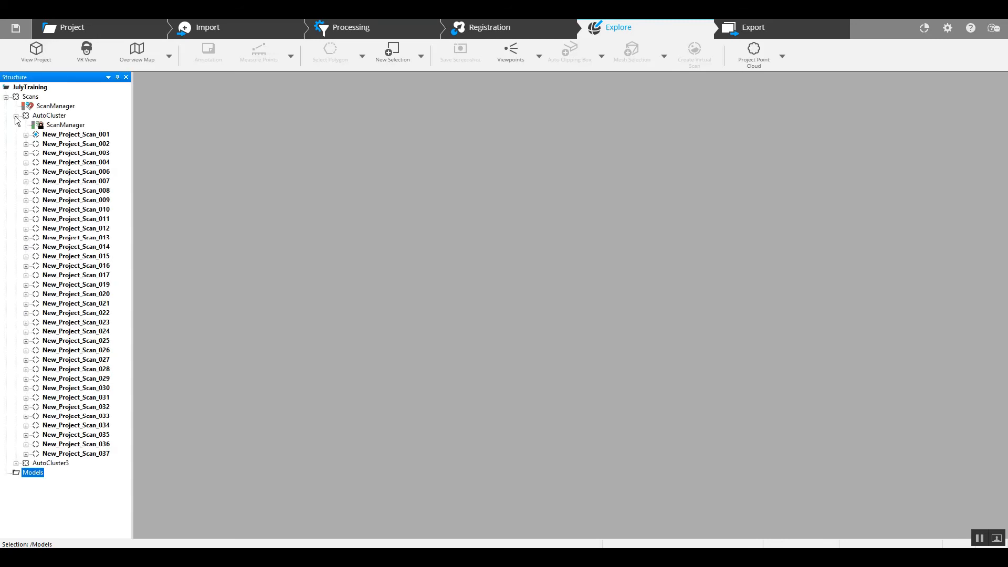
click(16, 464)
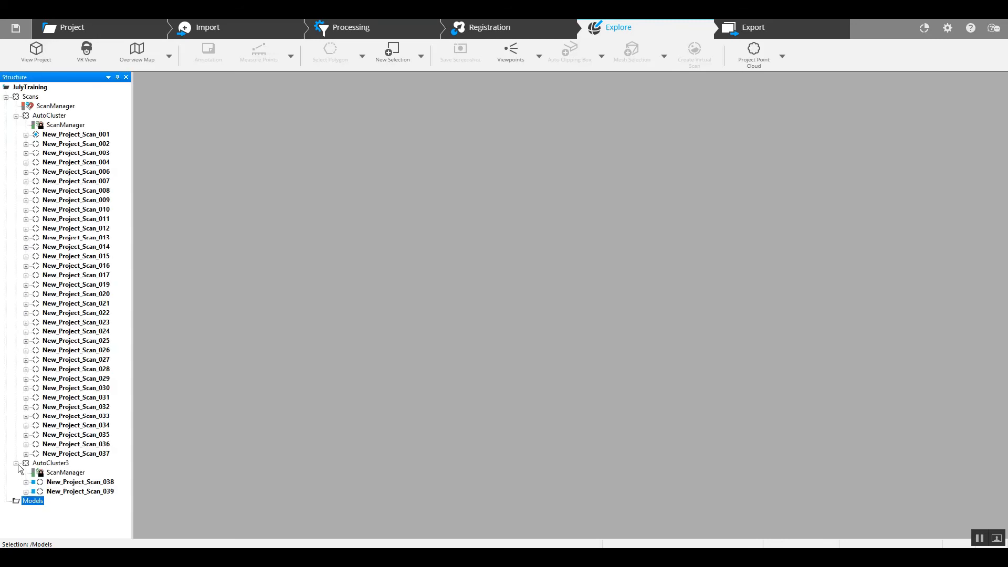
click(16, 464)
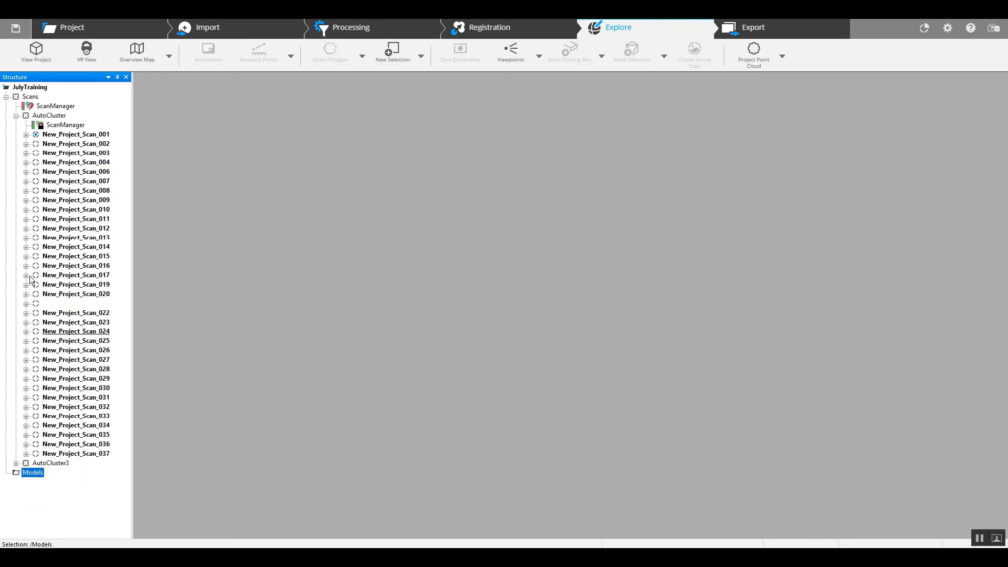
click(16, 116)
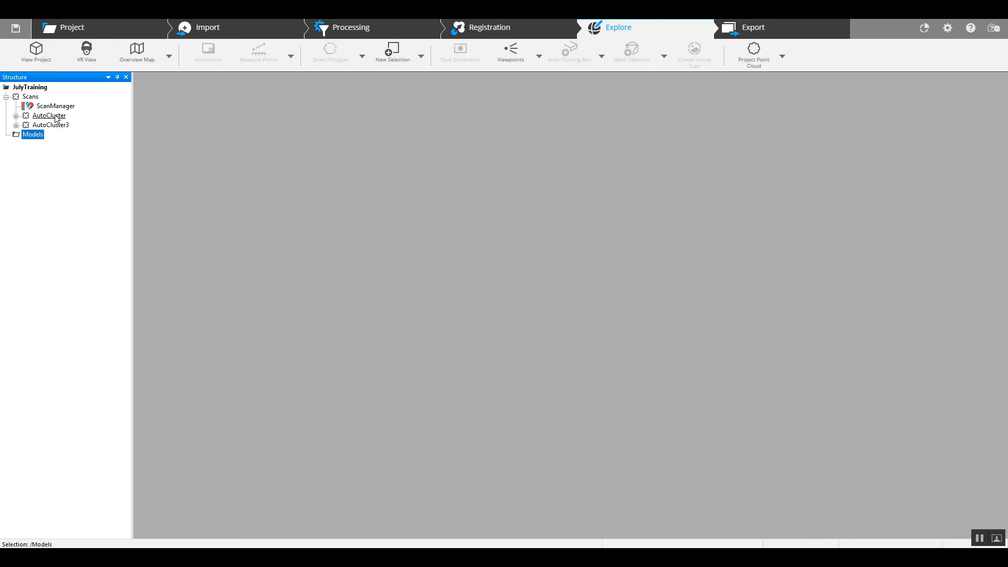
click(16, 116)
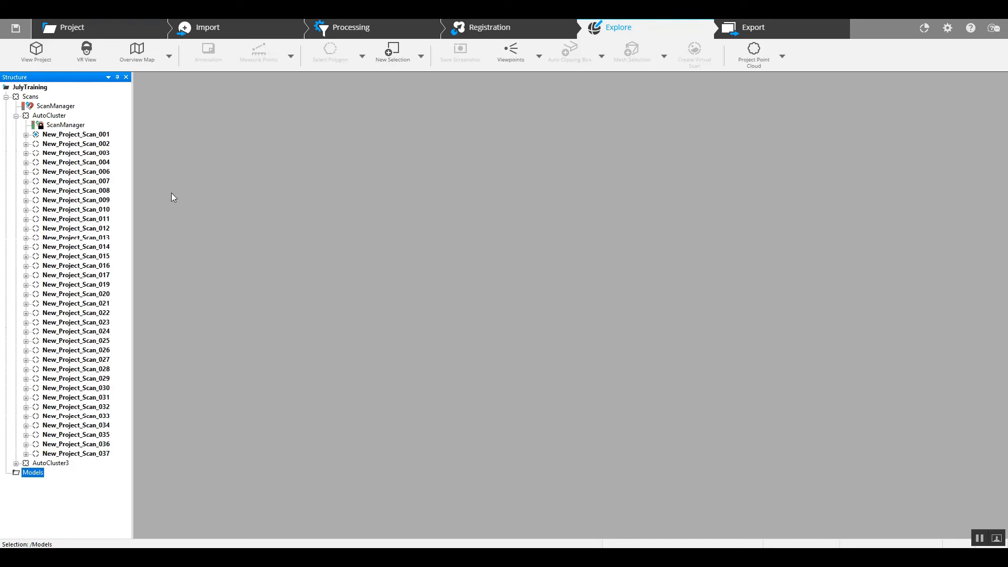
right_click(47, 118)
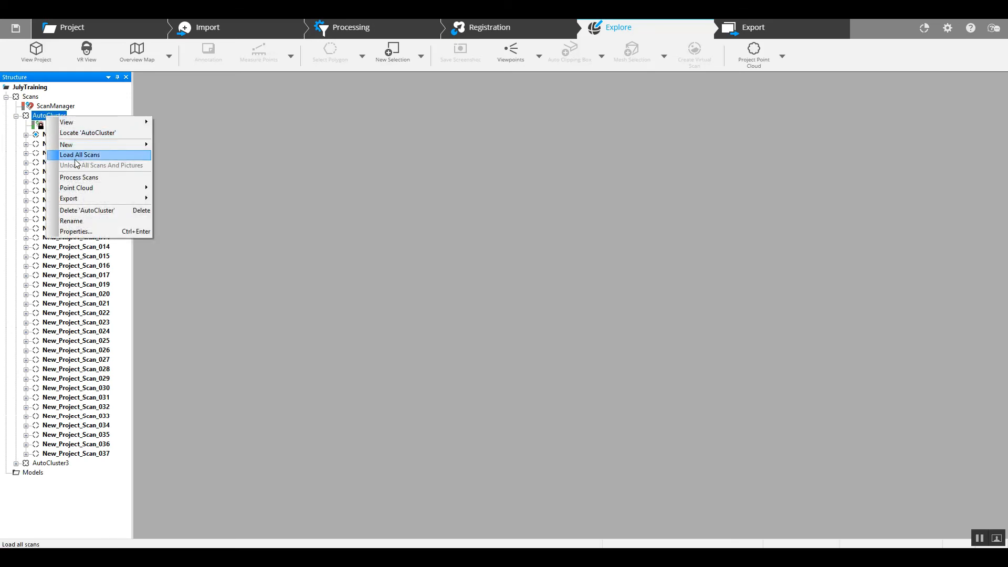
click(246, 308)
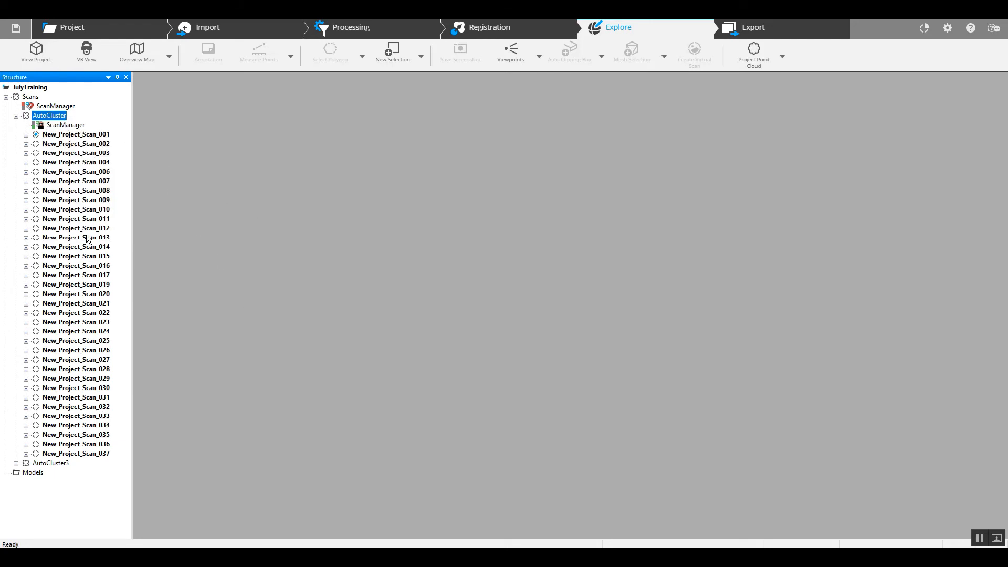
- Create scan point clouds for all scans in AutoCluster, accepting the default filter settings
right_click(57, 117)
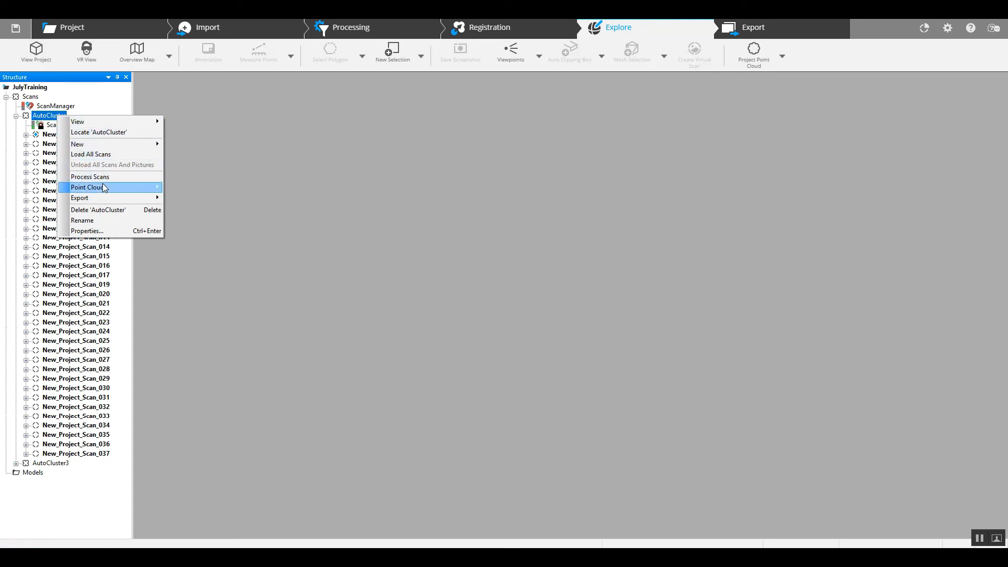
mouse_move(106, 189)
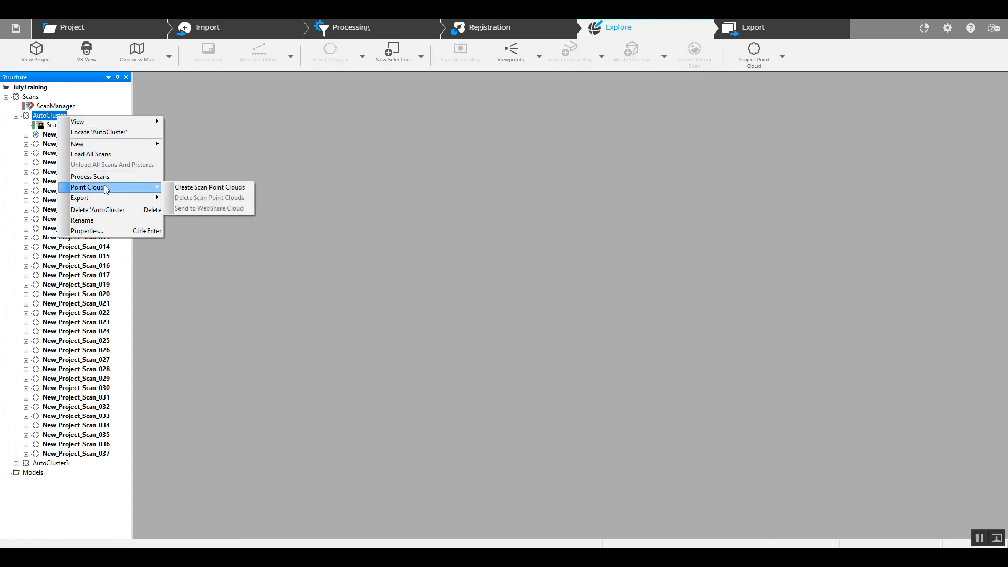
click(192, 188)
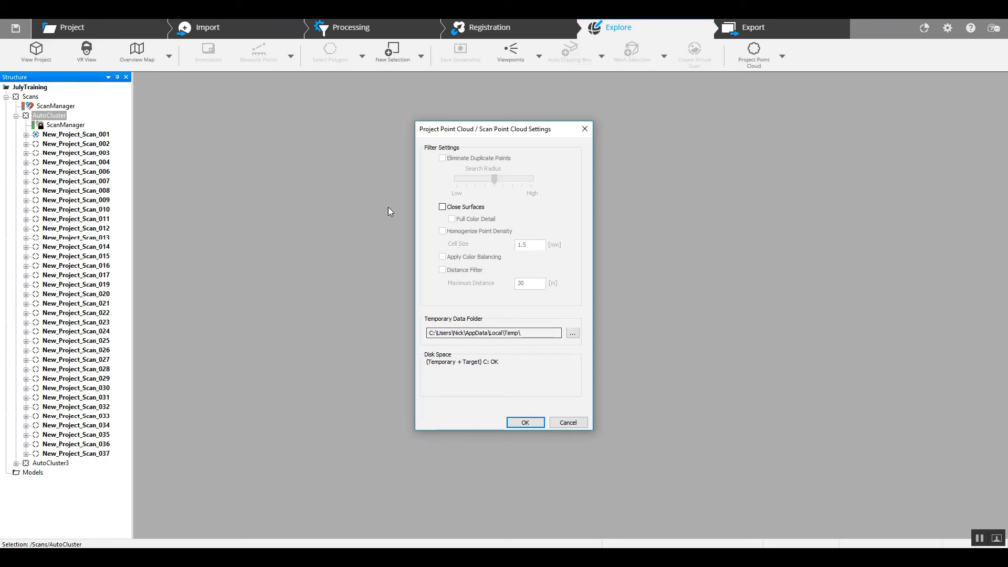
click(525, 422)
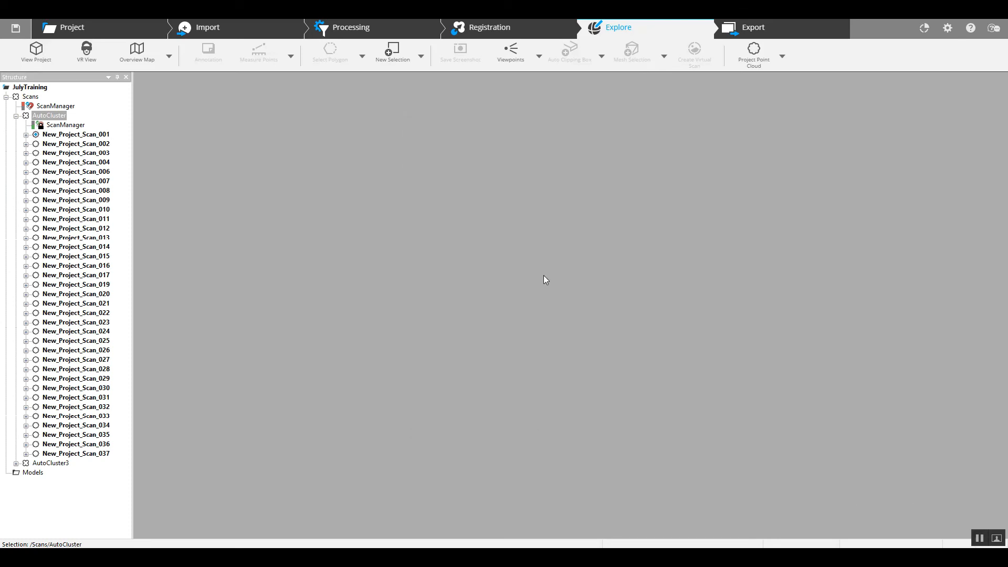
- Open the AutoCluster group in a 3D view
right_click(52, 118)
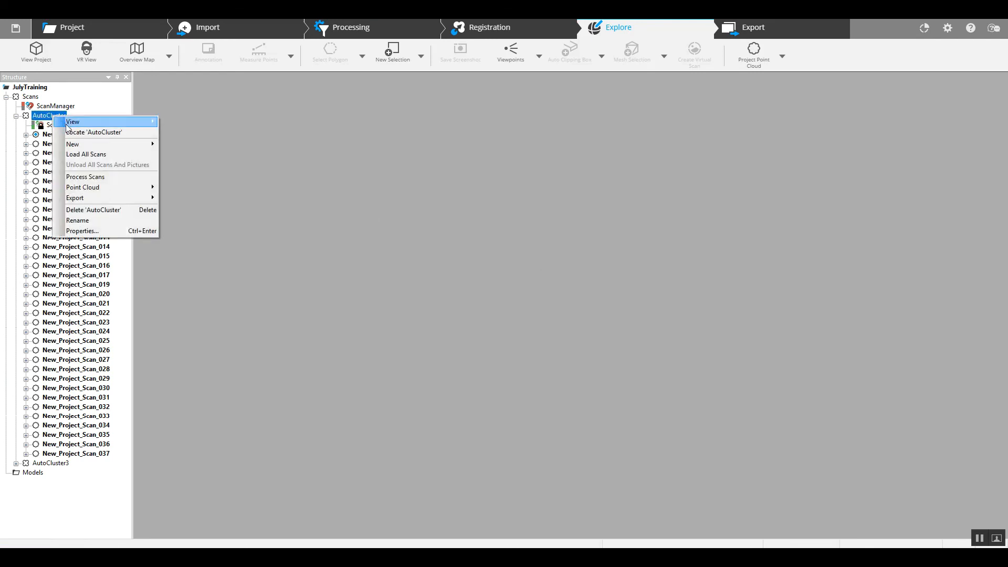
mouse_move(76, 126)
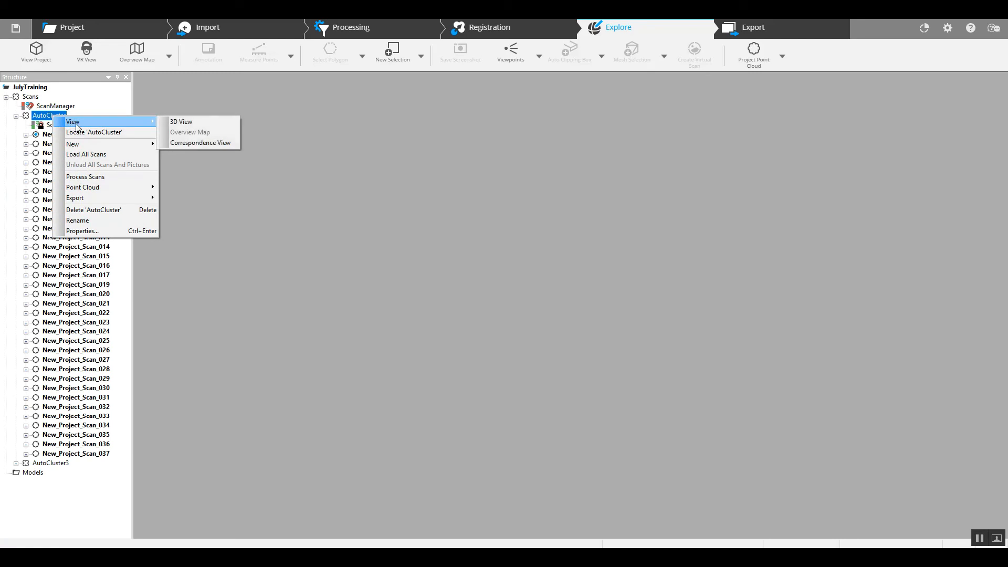
click(191, 124)
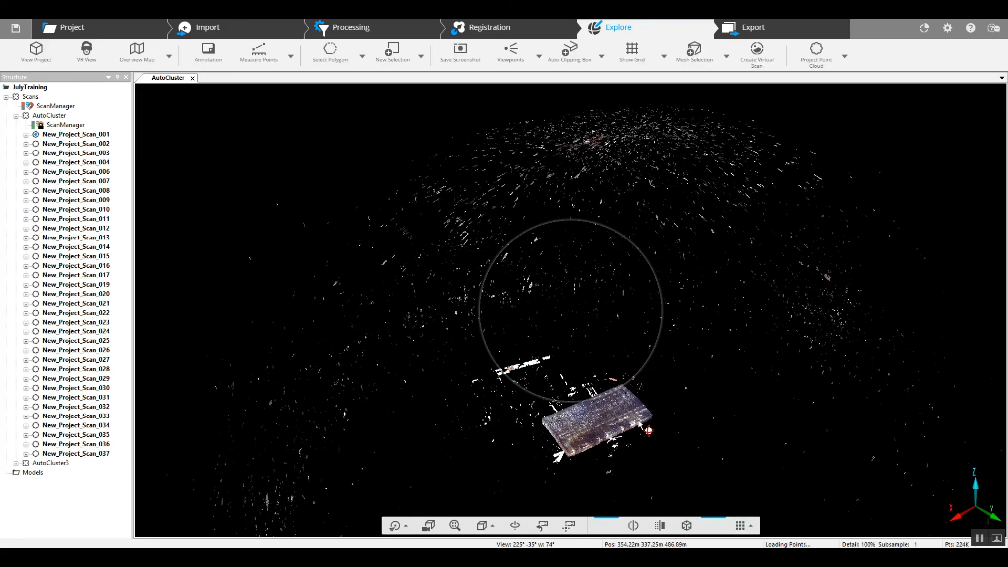
- Examine the building's point cloud up close, as a whole, and from above
scroll(599, 315, up, 6)
drag(599, 315, 616, 347)
scroll(612, 334, up, 5)
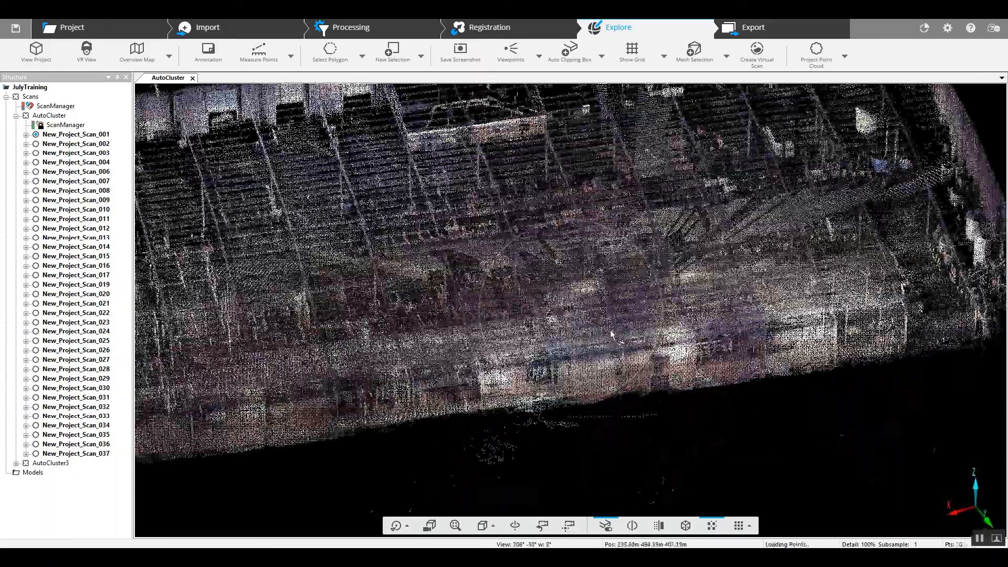
scroll(612, 334, up, 5)
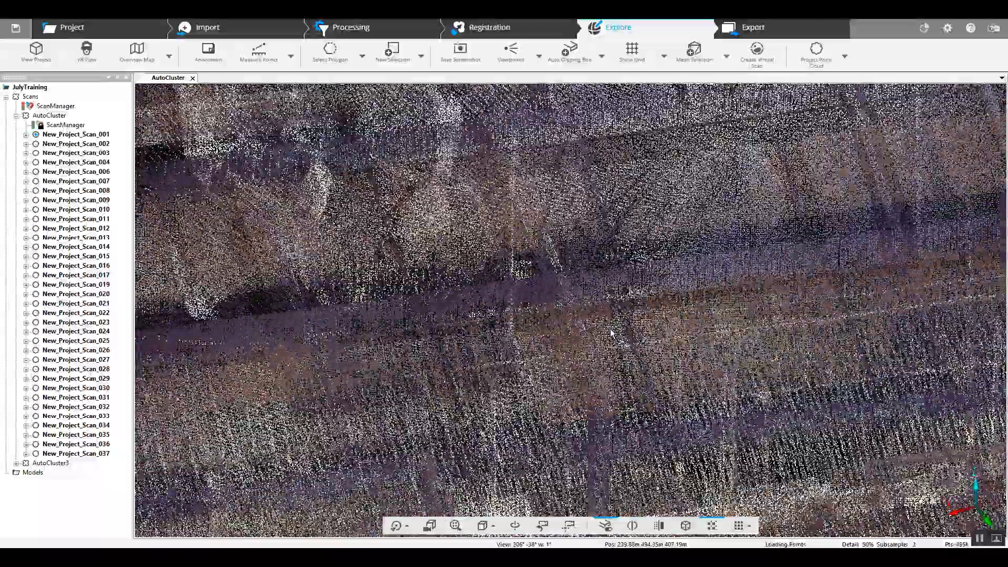
scroll(611, 347, up, 5)
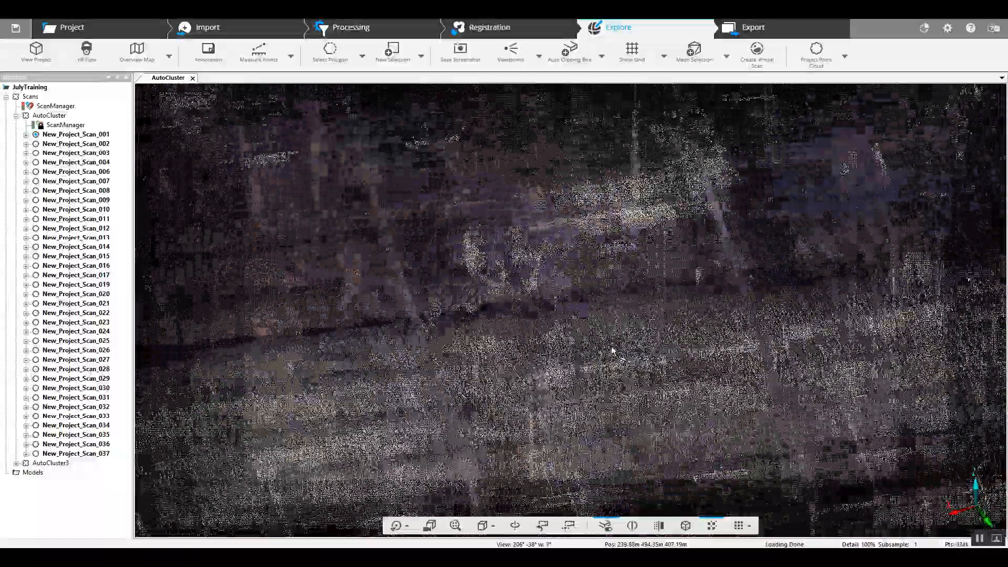
scroll(611, 349, down, 6)
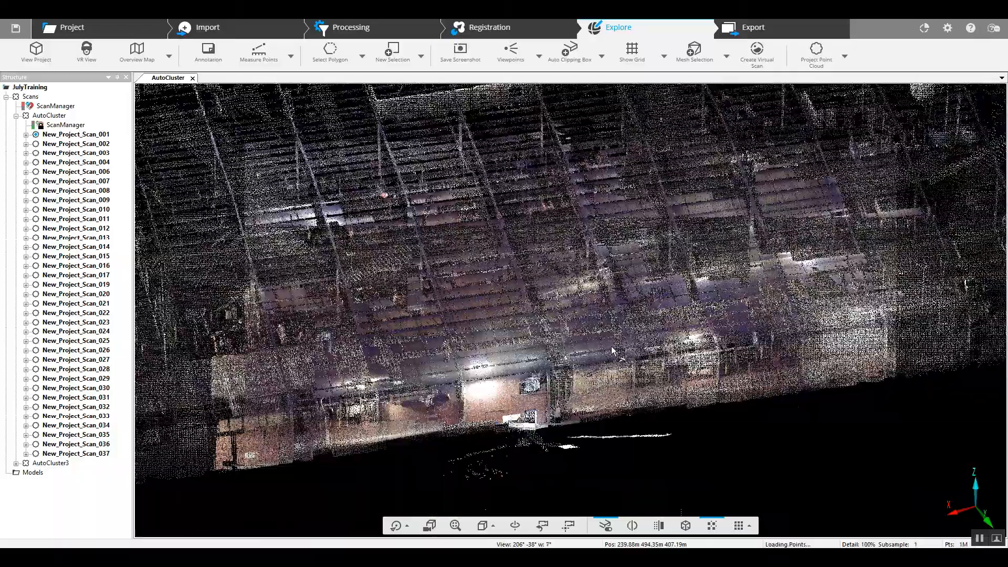
scroll(612, 350, down, 5)
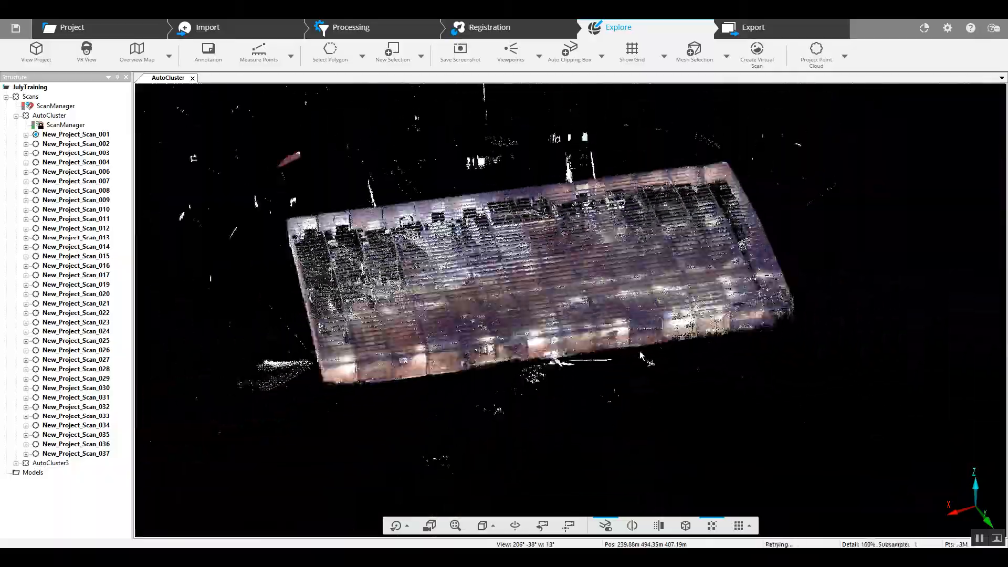
drag(692, 398, 662, 481)
right_drag(641, 310, 610, 442)
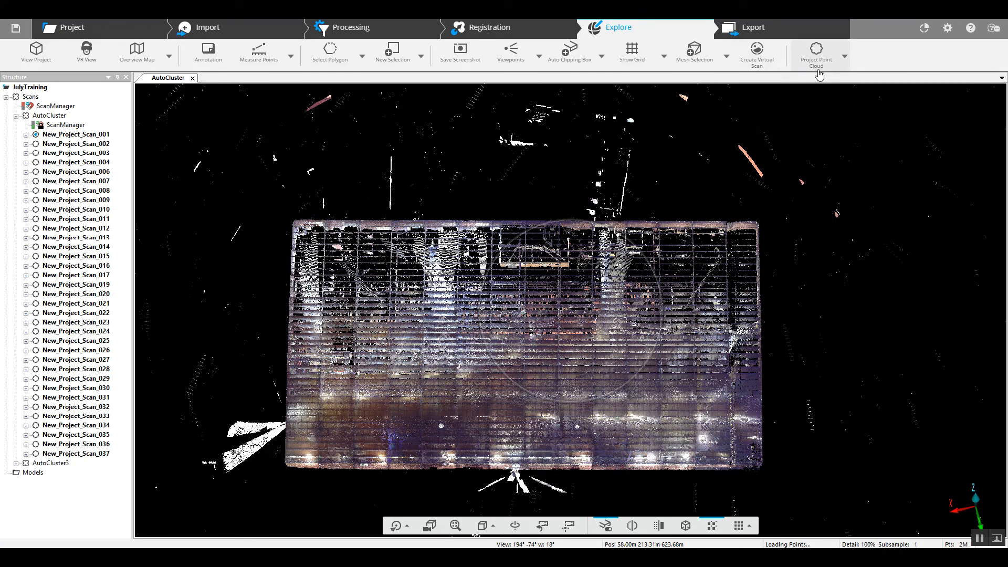
- Create an automatic clipping box on the building and rotate it about the vertical axis to align with the walls
click(575, 57)
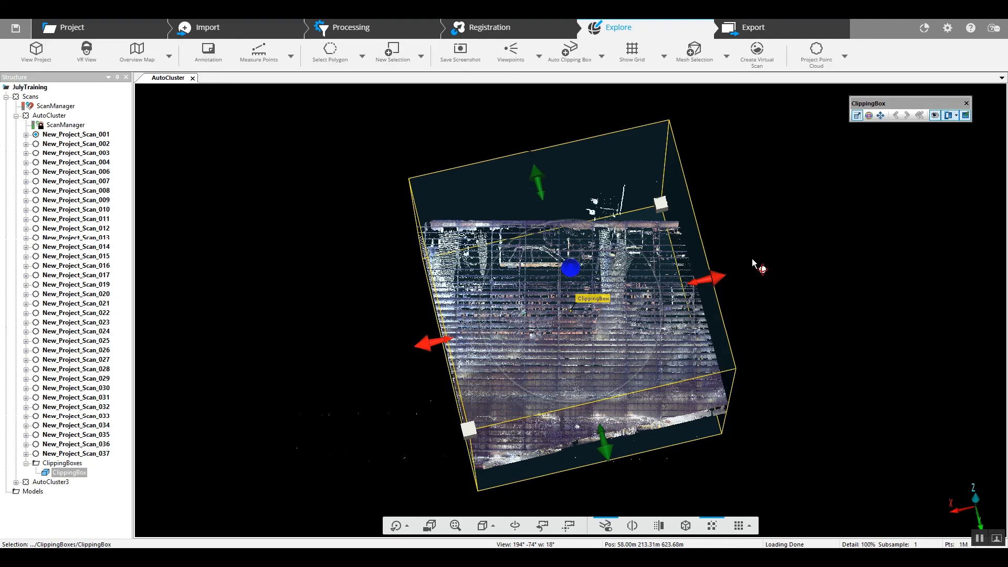
drag(823, 252, 826, 300)
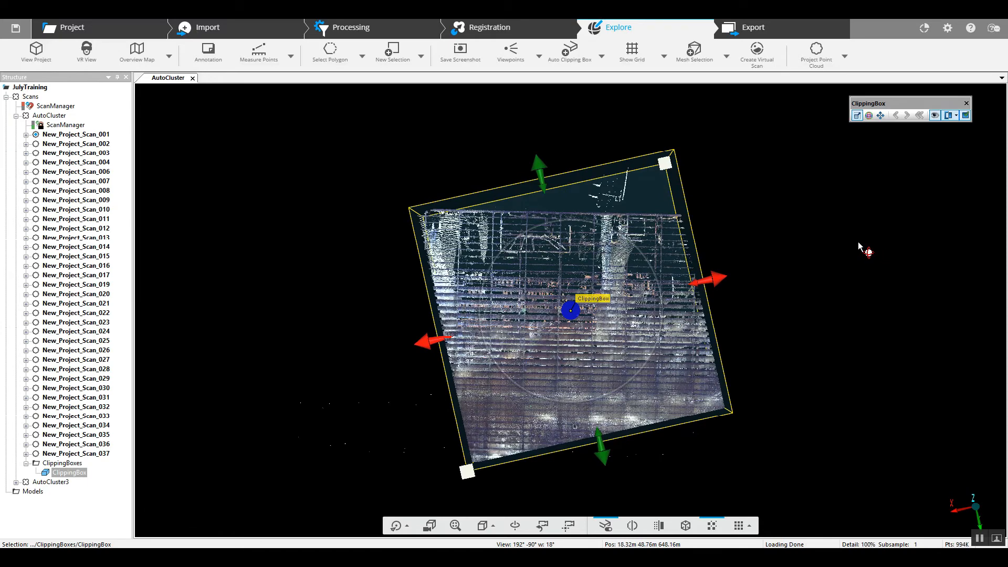
click(869, 116)
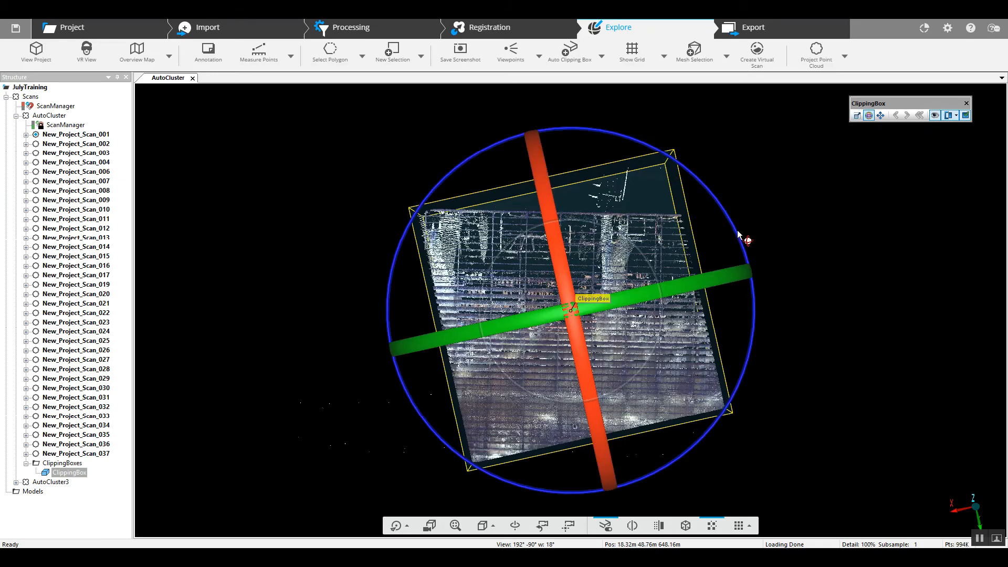
drag(738, 236, 760, 274)
- Scale the clipping box outward past both short ends of the building and slightly beyond its front long wall
scroll(762, 276, down, 5)
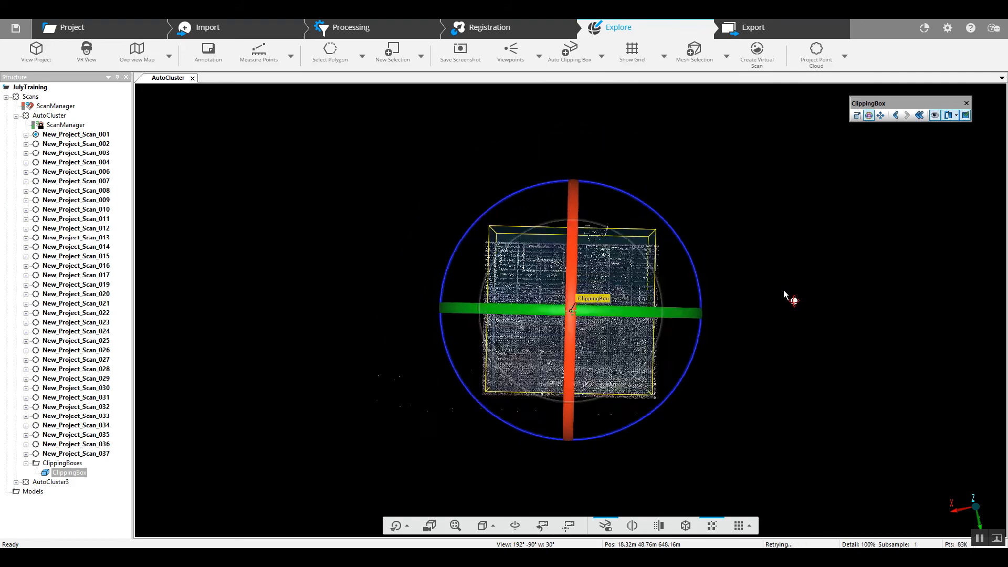
click(610, 342)
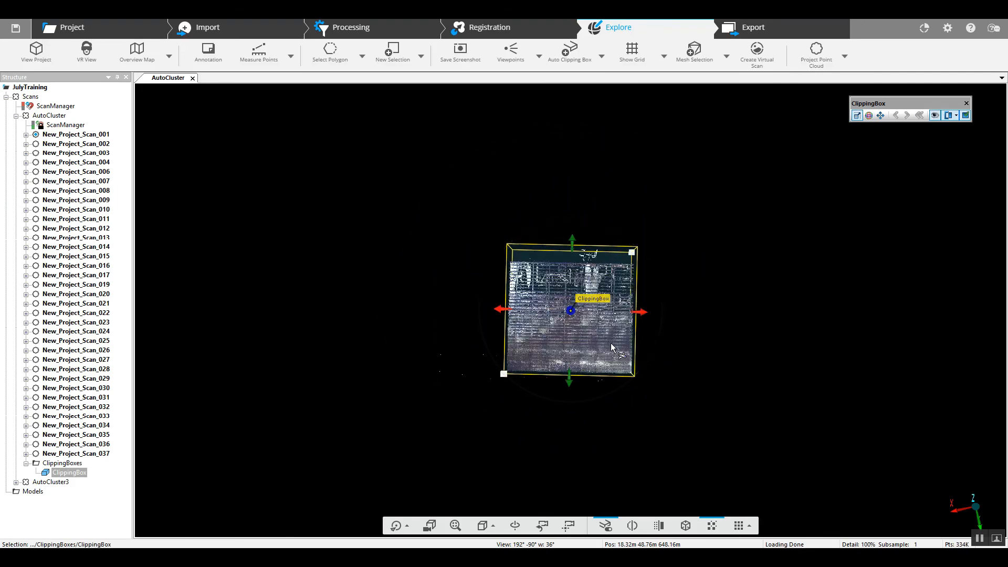
drag(645, 313, 769, 315)
drag(505, 317, 395, 315)
mouse_move(575, 394)
mouse_down()
mouse_move(566, 423)
mouse_move(576, 412)
mouse_up()
scroll(575, 413, up, 5)
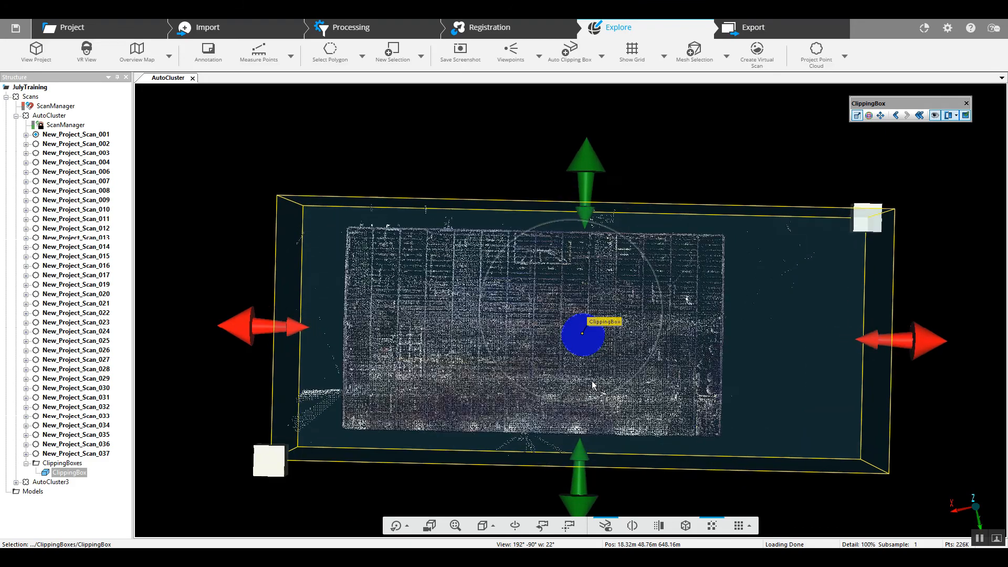
- Fine-tune the clipping box's rotation about the vertical axis so its edges run parallel to the building
click(869, 116)
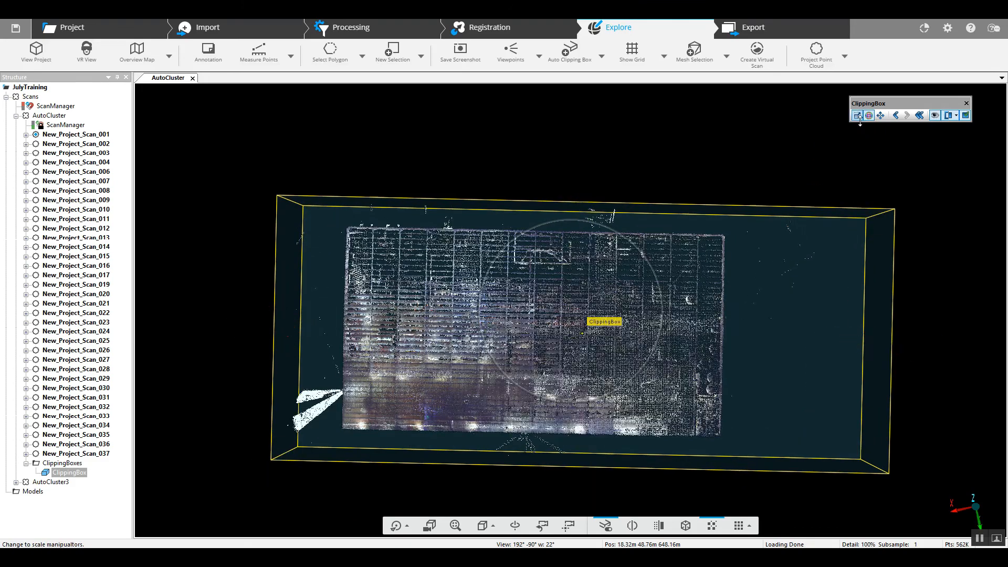
drag(897, 255, 897, 251)
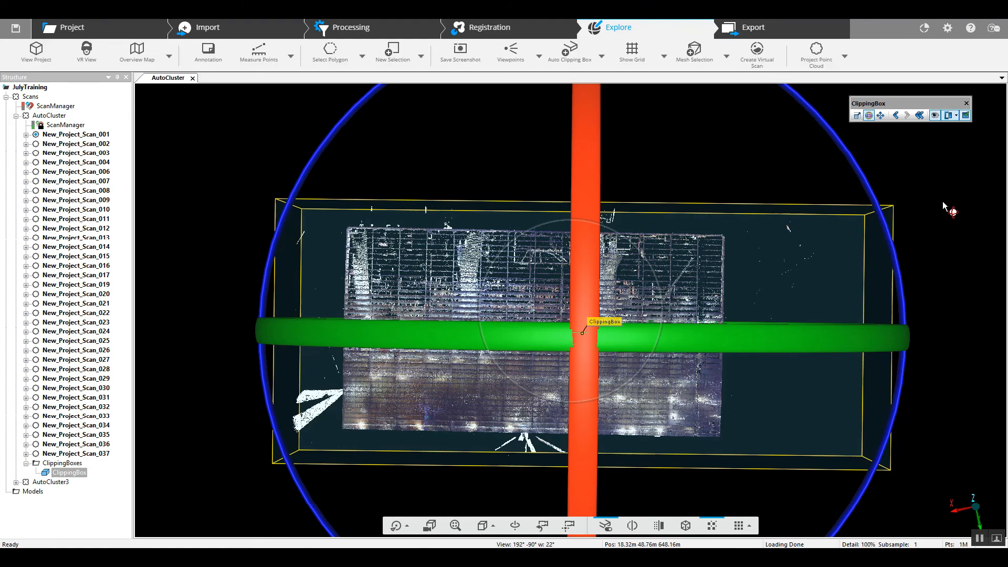
click(942, 200)
- Pull both end faces of the clipping box inward to fit closely around the building's short walls
click(756, 328)
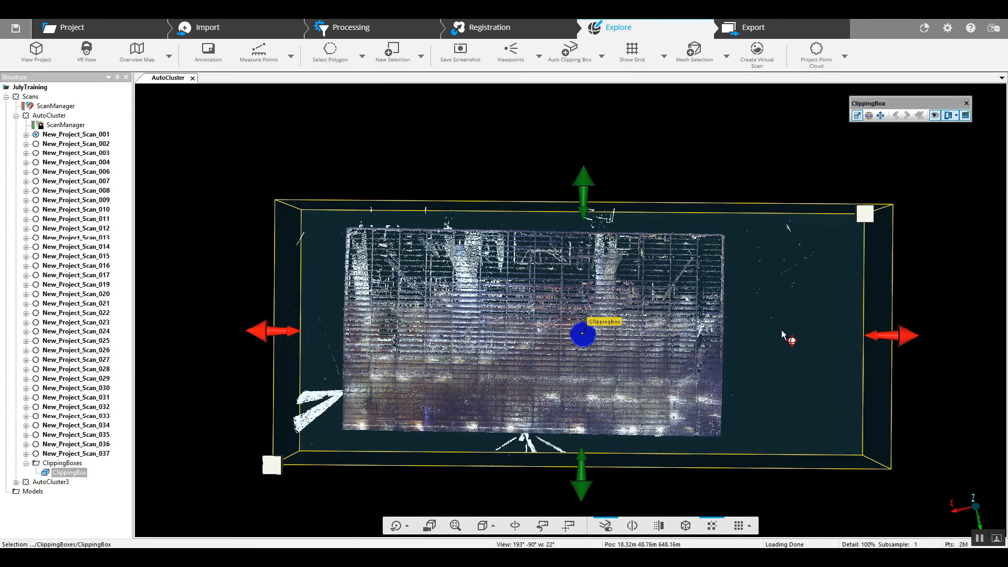
drag(895, 334, 735, 341)
drag(277, 331, 333, 332)
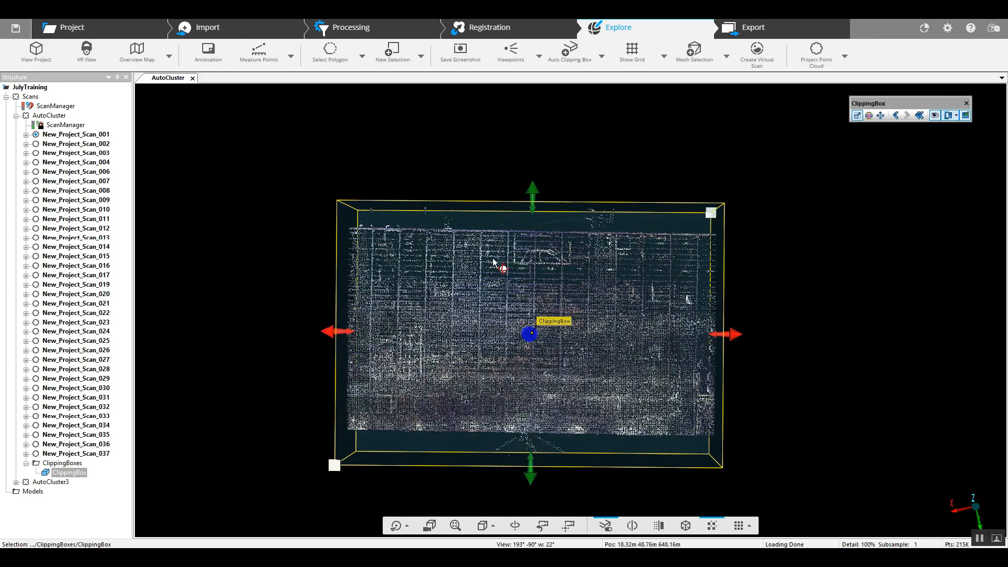
- In a side view, raise the clipping box's bottom face to near floor level and lower its top face to the roof
drag(785, 394, 792, 208)
scroll(782, 255, up, 5)
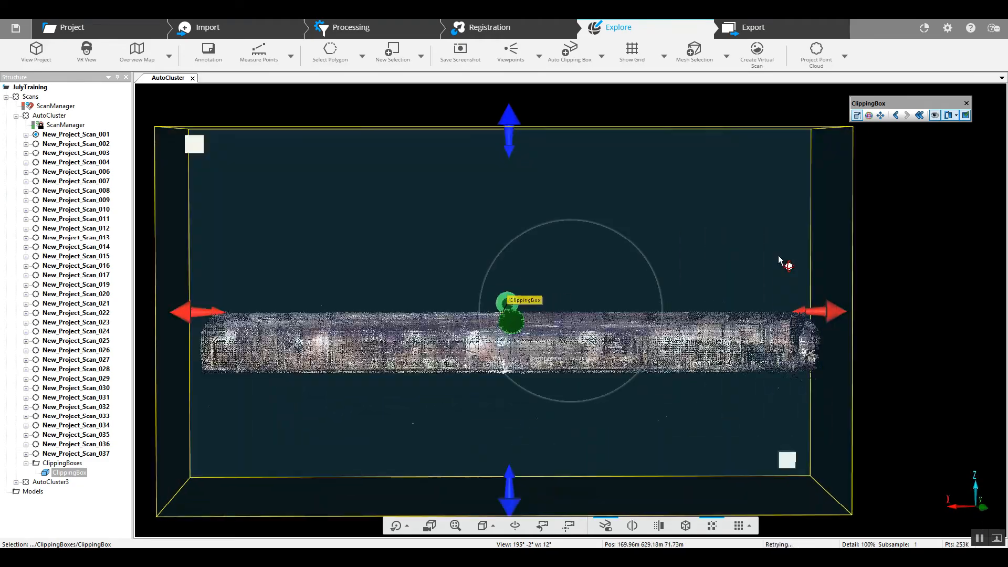
drag(500, 497, 498, 393)
drag(498, 124, 510, 326)
- Lower the clipping box's top face slightly further to cut away the roof structure above the interior
drag(617, 215, 601, 355)
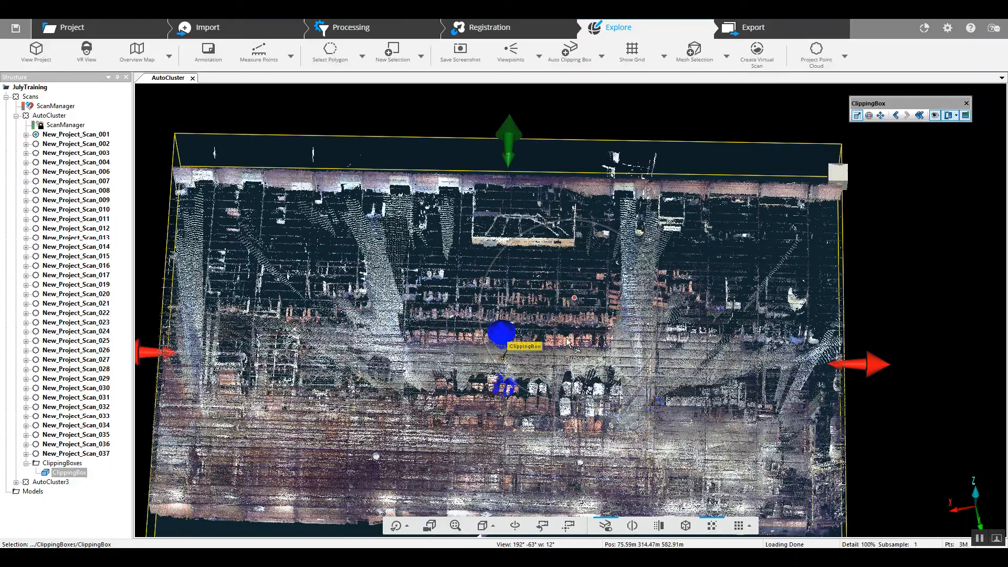
drag(502, 341, 502, 348)
middle_drag(678, 428, 716, 333)
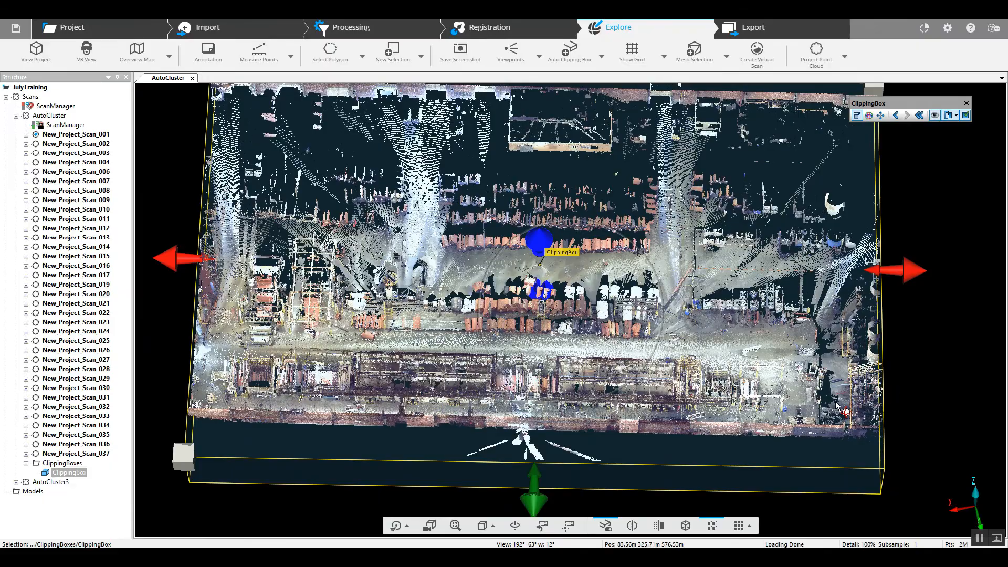
drag(752, 321, 756, 370)
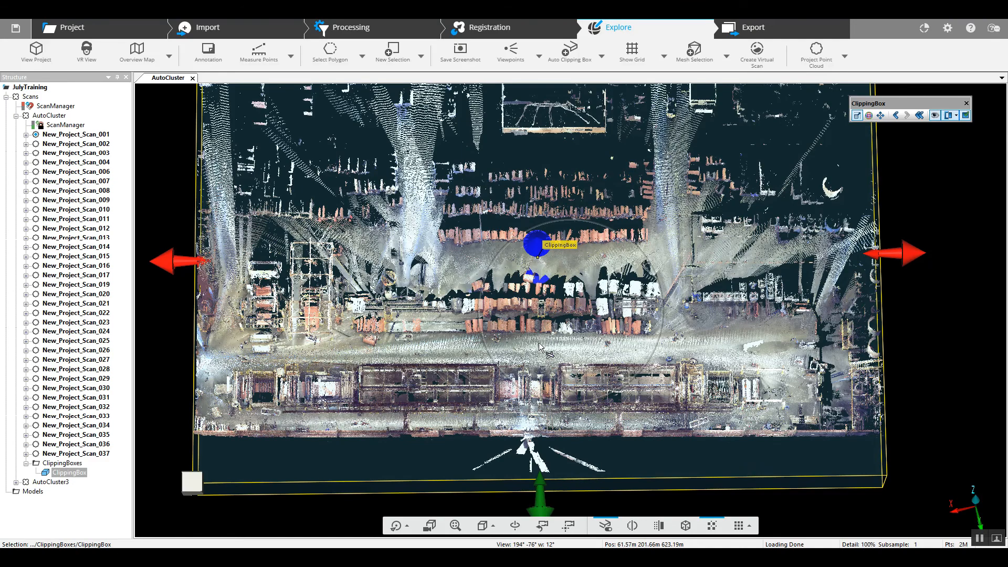
scroll(546, 152, down, 3)
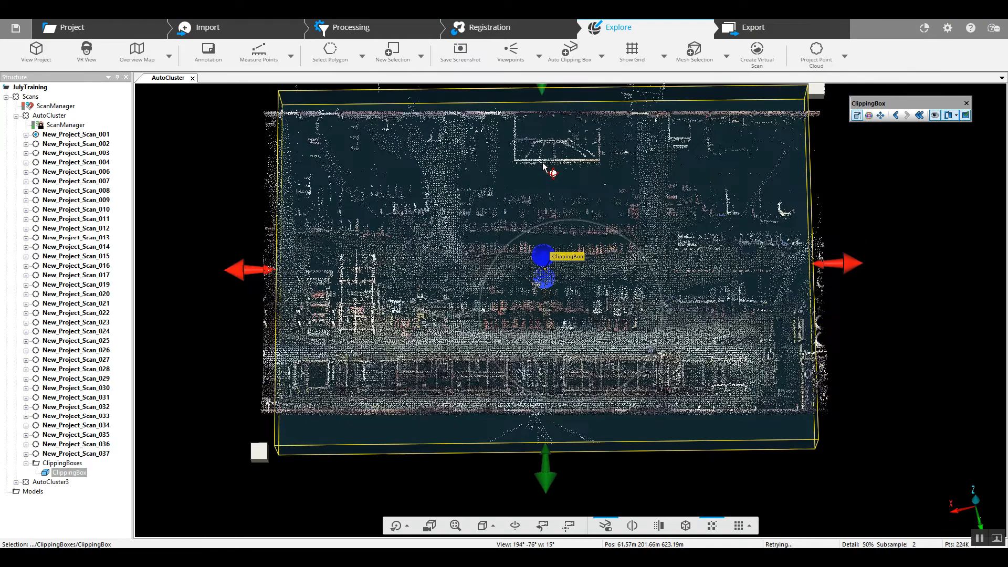
- Pull the clipping box's long side faces and both ends inward to isolate the row of machines along the building's long wall
drag(542, 182, 512, 355)
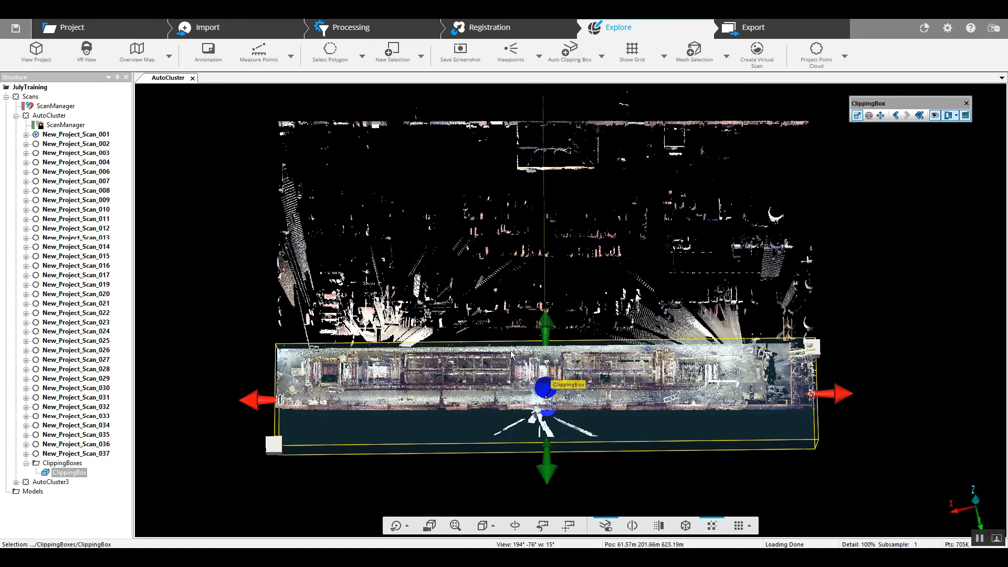
drag(549, 464, 546, 416)
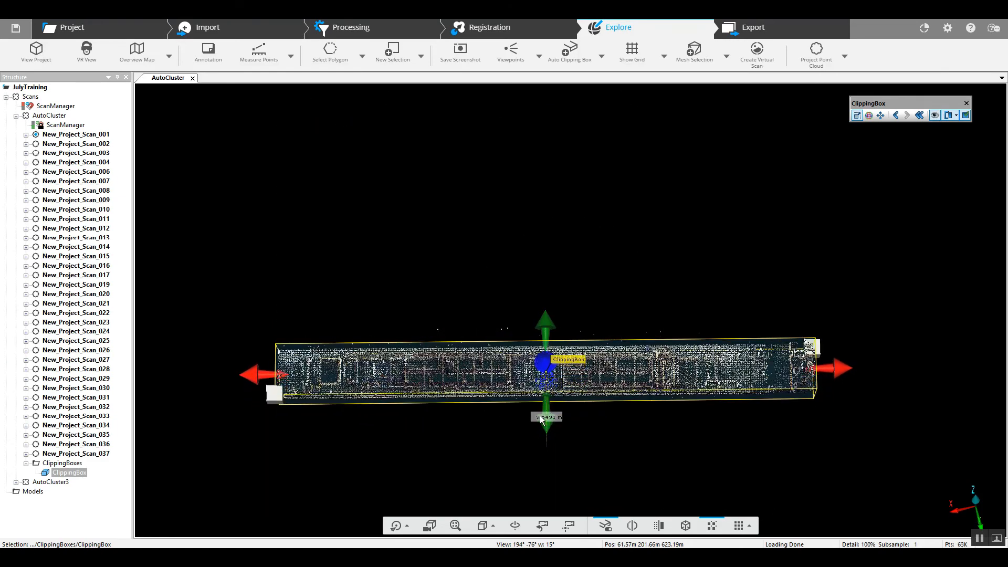
drag(829, 374, 802, 370)
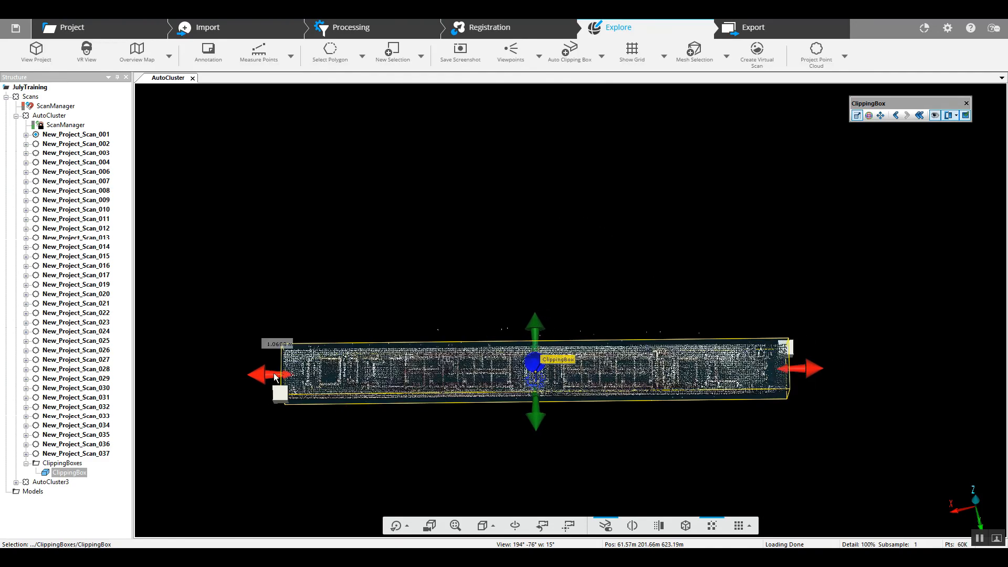
- Examine the clipped machine line from the side, from above and at an oblique angle
scroll(594, 440, down, 1)
scroll(594, 429, up, 3)
middle_drag(601, 414, 622, 345)
scroll(623, 347, up, 1)
drag(729, 444, 729, 276)
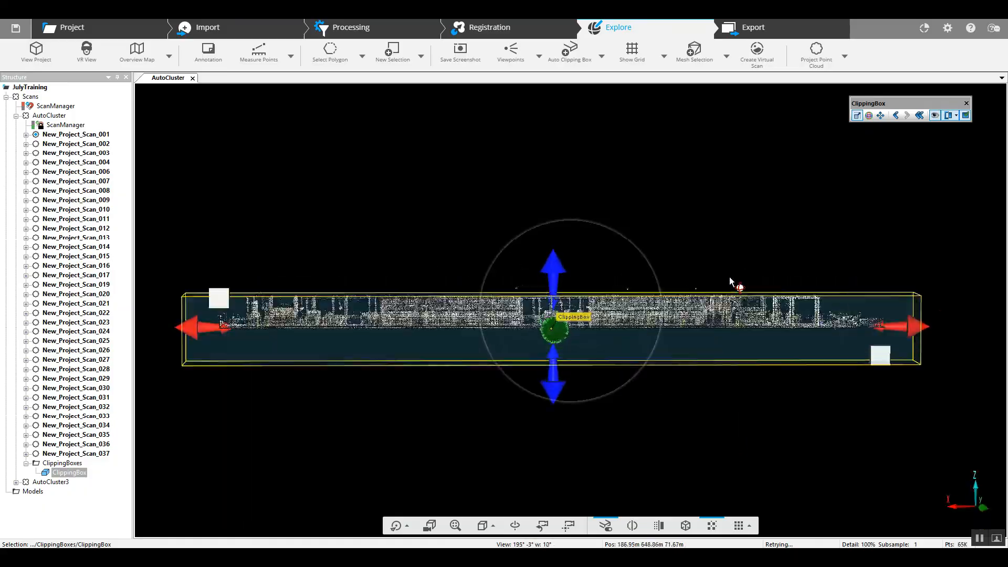
scroll(729, 276, up, 3)
drag(734, 201, 730, 399)
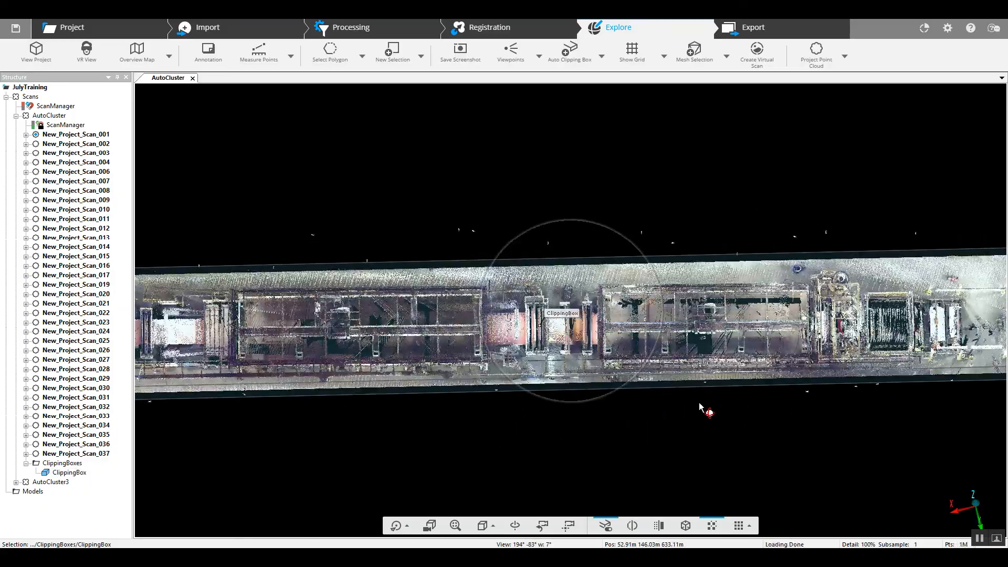
drag(679, 427, 589, 236)
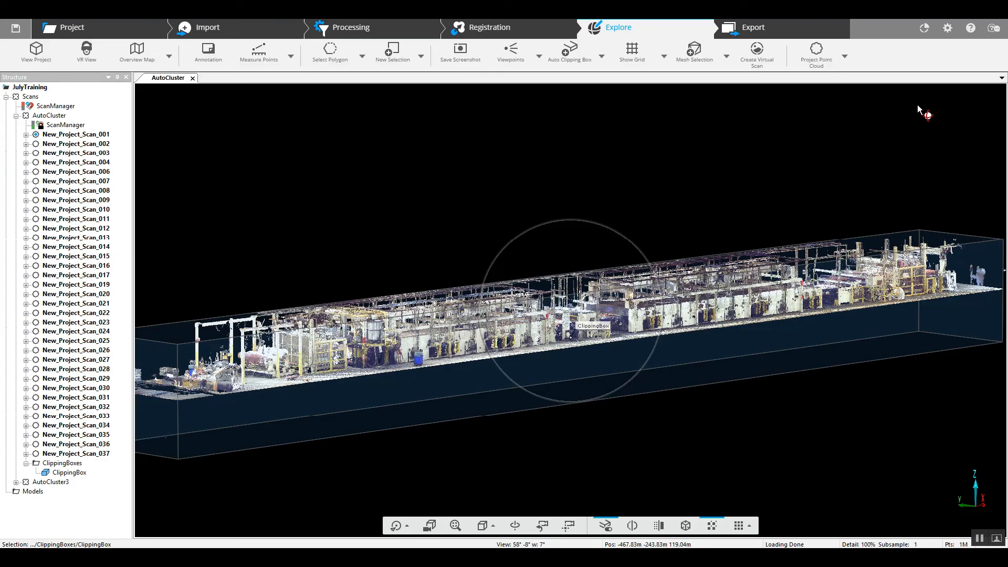
drag(823, 170, 794, 198)
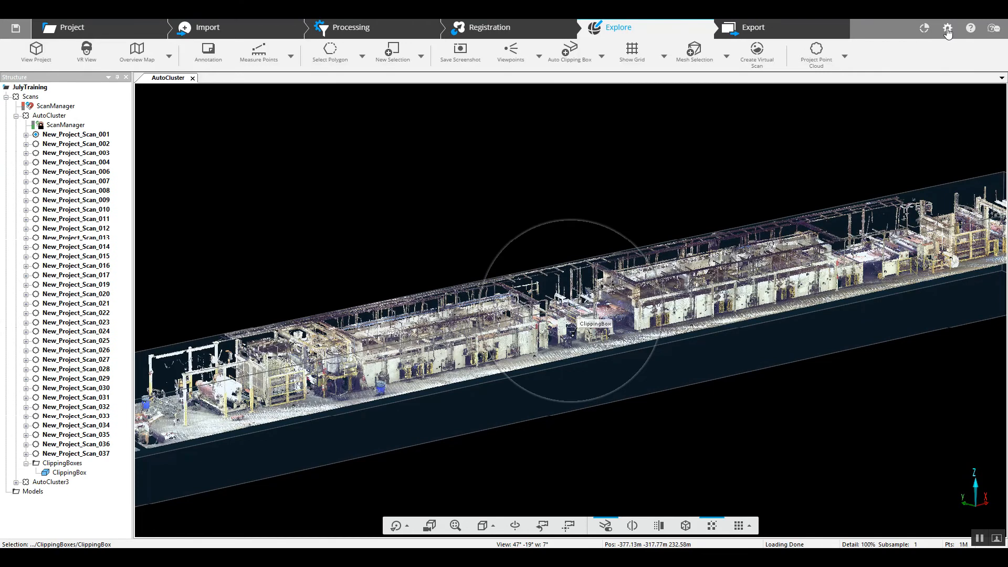
- Switch to the alternative user interface in the program settings
click(948, 29)
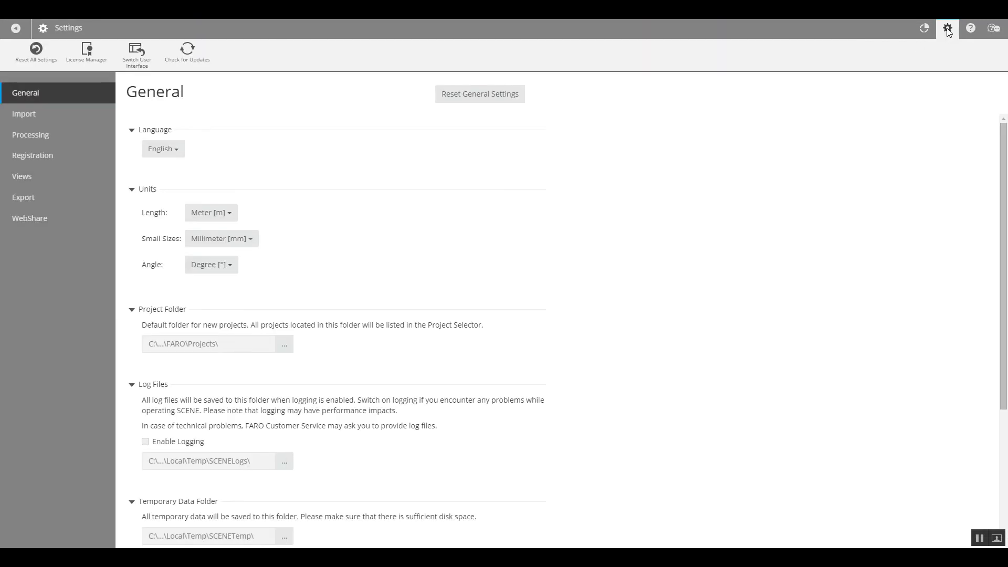
click(140, 57)
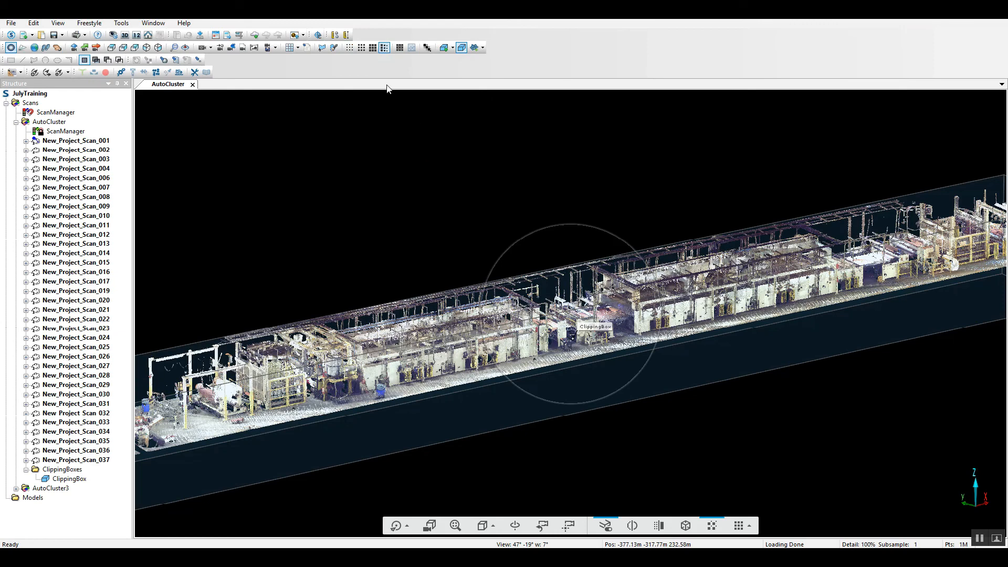
- Try a larger fixed point size, 2x2 pixels and the smallest size on the point cloud, and inspect the machines up close
click(372, 49)
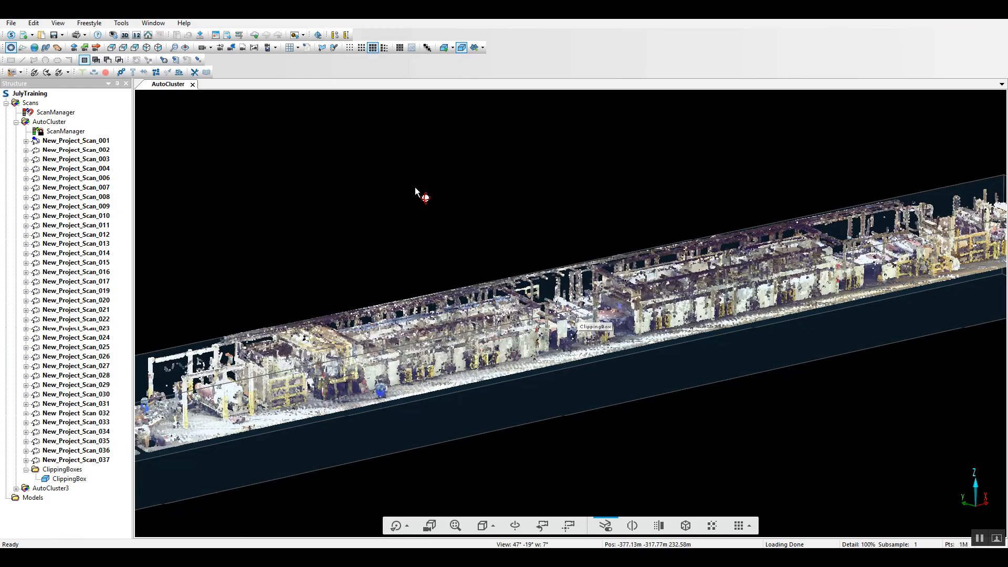
scroll(503, 288, up, 2)
scroll(501, 285, up, 3)
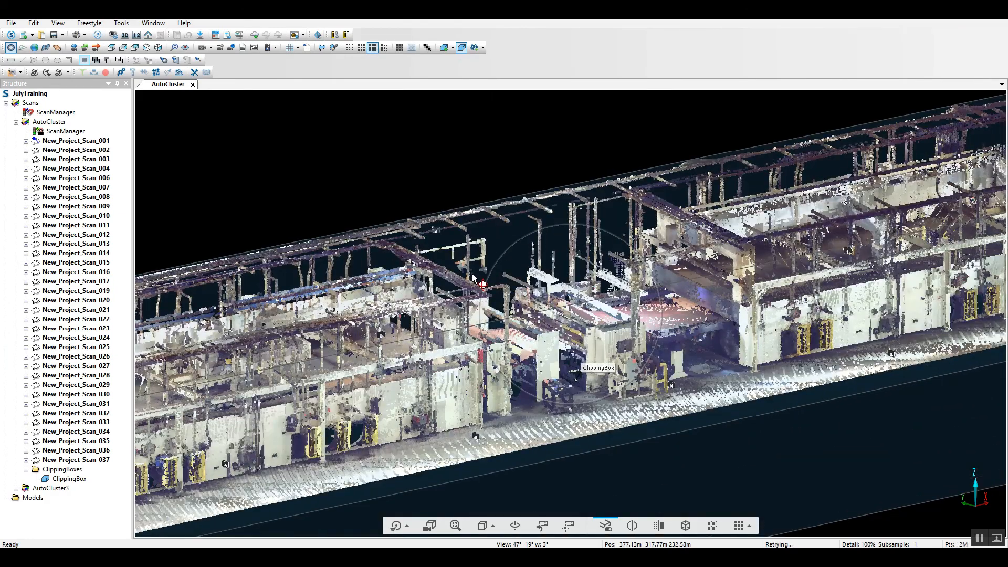
click(361, 49)
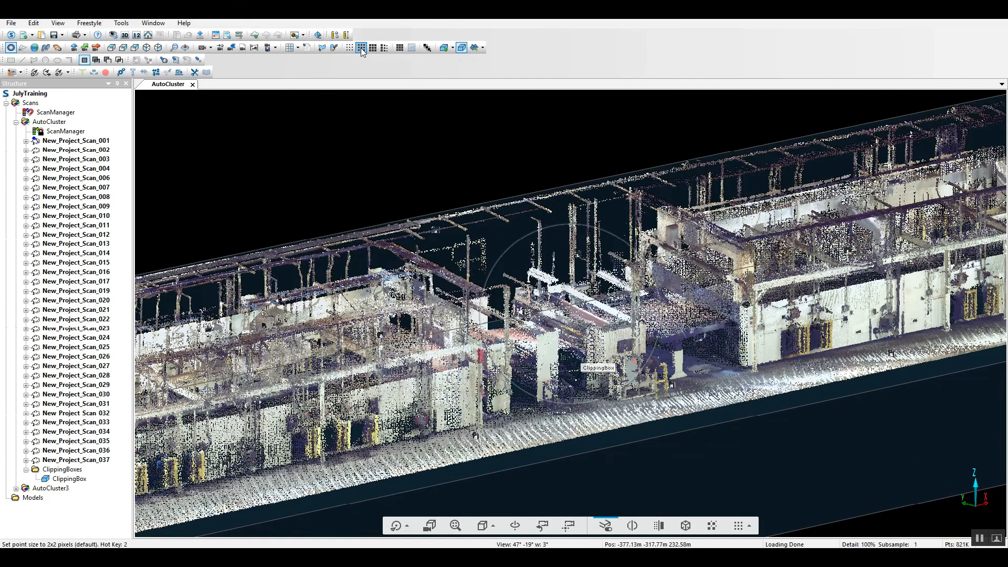
click(348, 49)
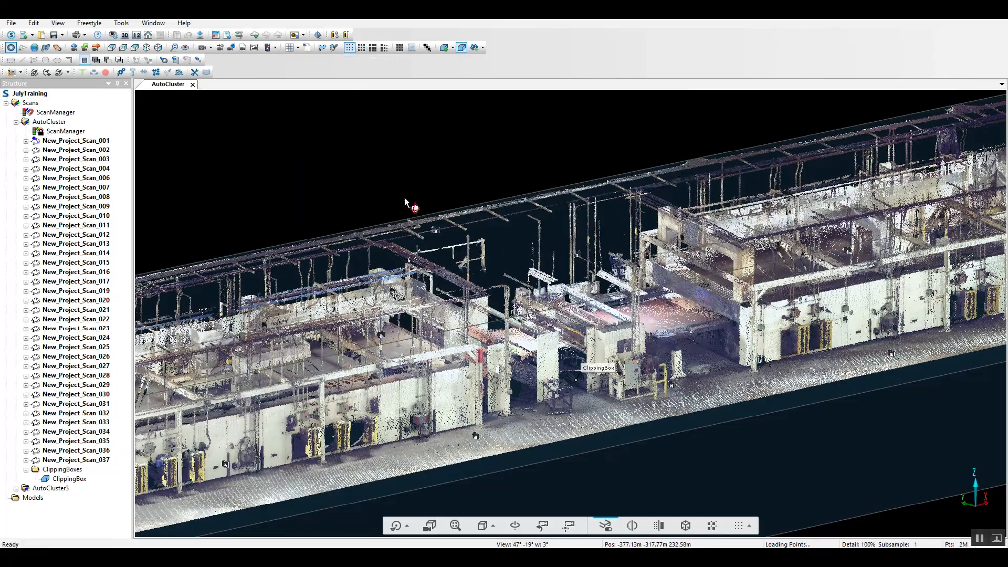
scroll(411, 206, up, 2)
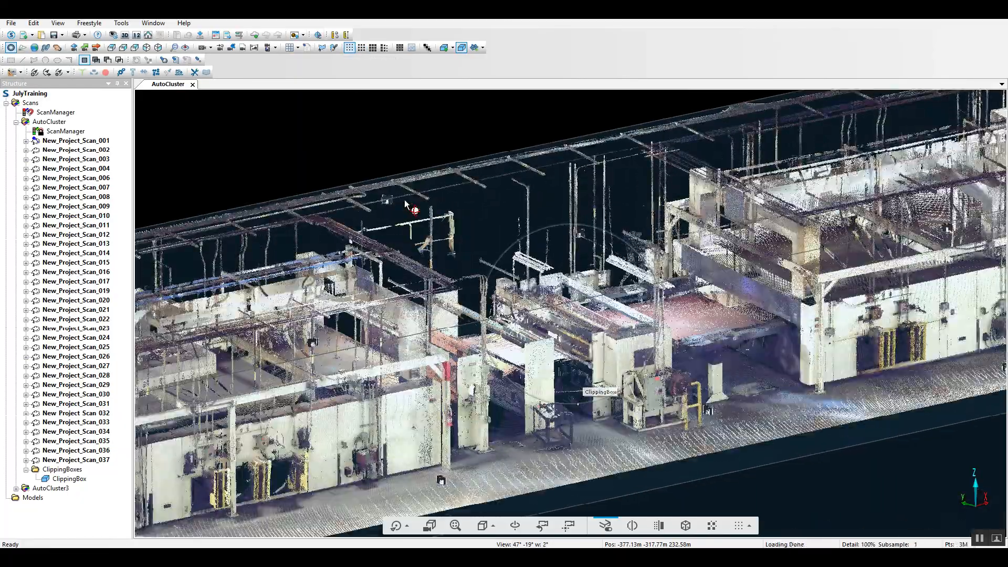
scroll(411, 206, up, 2)
mouse_move(882, 488)
mouse_down()
mouse_move(871, 462)
mouse_move(883, 498)
mouse_up()
scroll(880, 493, down, 2)
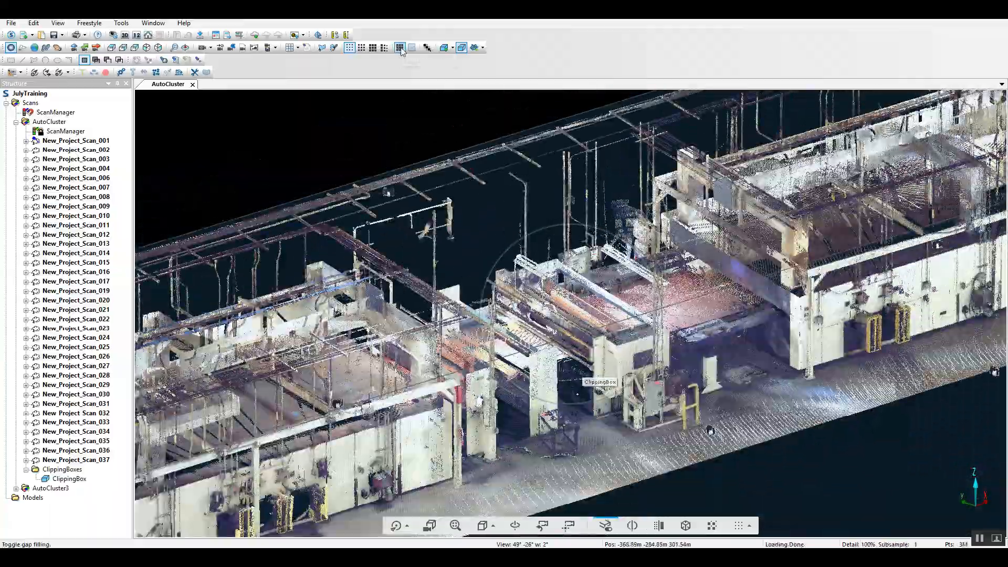
- Try gap filling and Clear View on the point cloud, and inspect the machine line in the transparent display
click(400, 49)
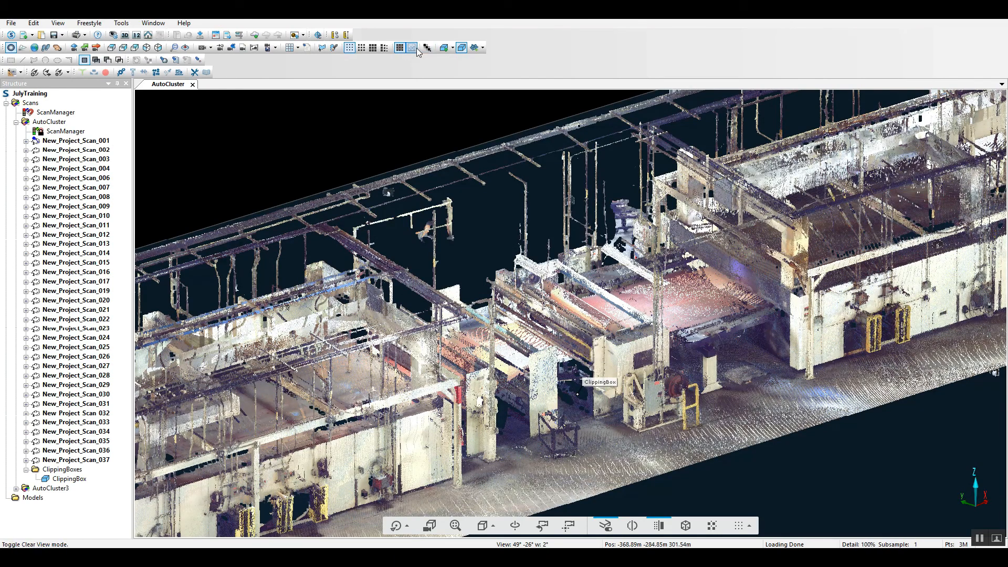
click(416, 50)
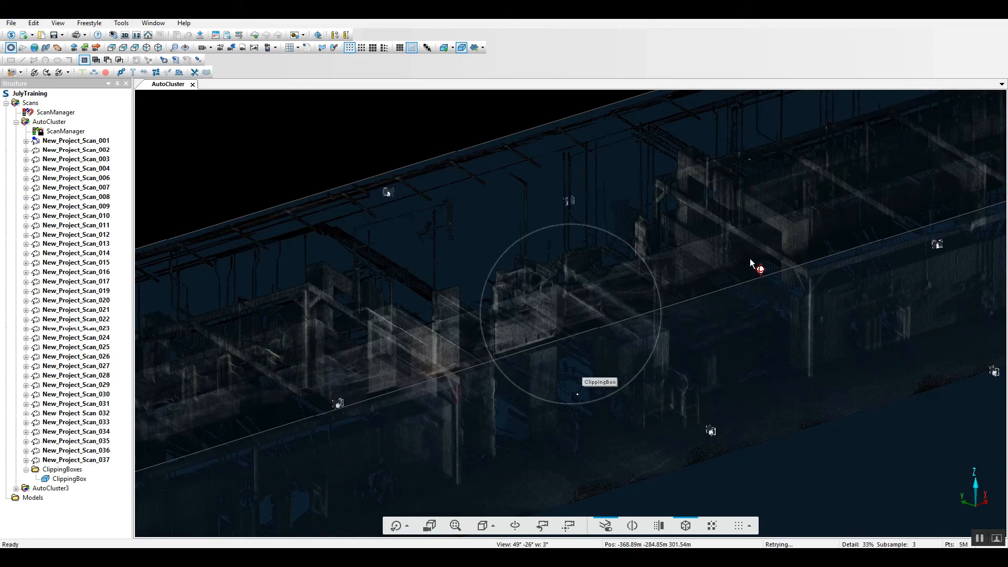
scroll(750, 264, down, 5)
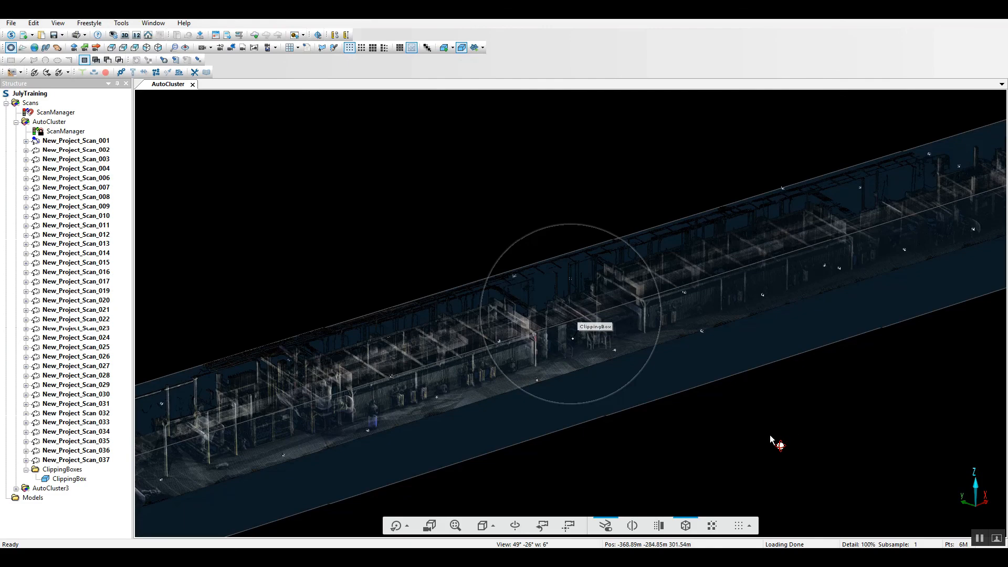
drag(768, 439, 749, 411)
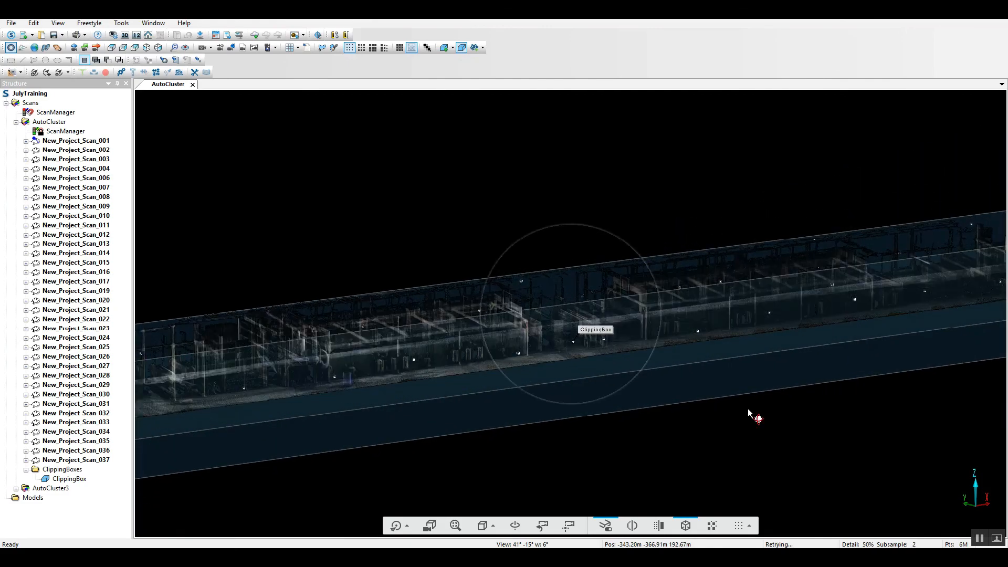
scroll(748, 405, up, 5)
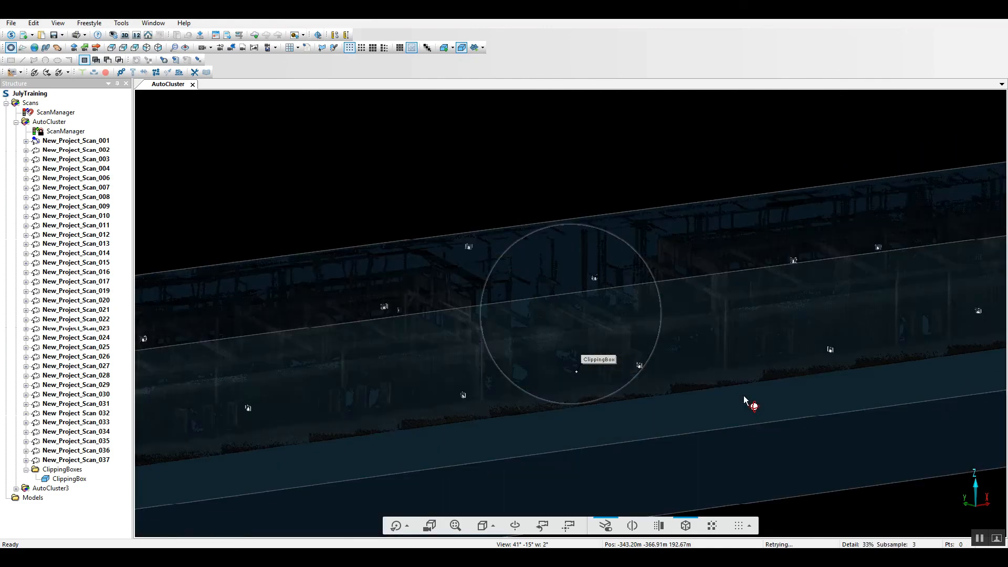
scroll(743, 395, up, 1)
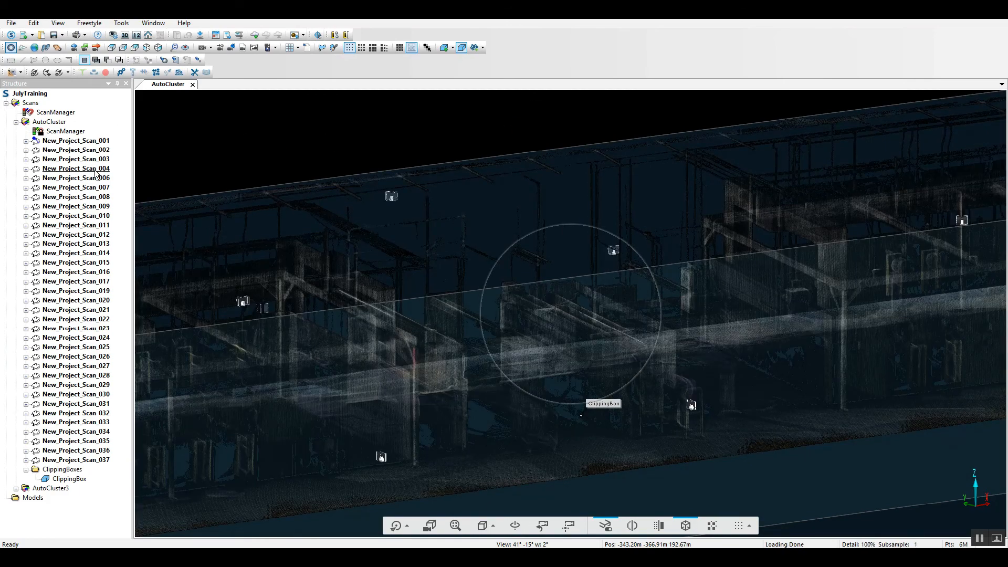
- Hide the ClippingBoxes folder so that the box outline is no longer drawn around the machine line
right_click(72, 472)
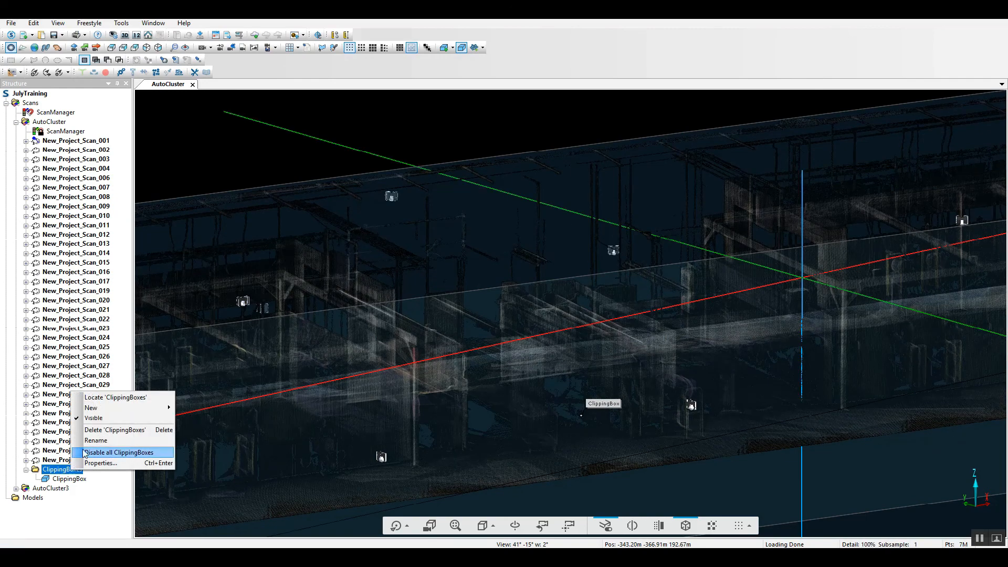
click(95, 420)
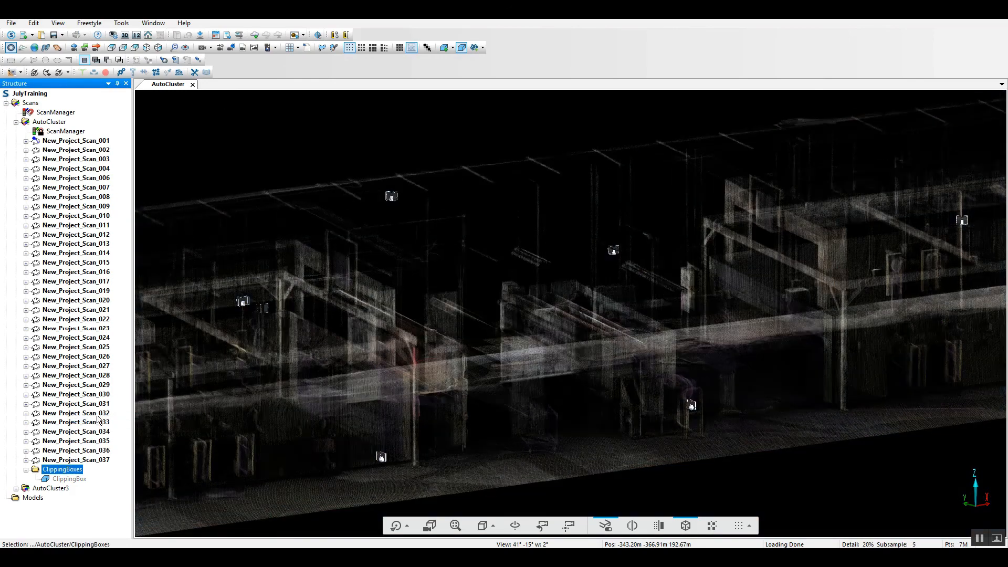
scroll(744, 378, down, 5)
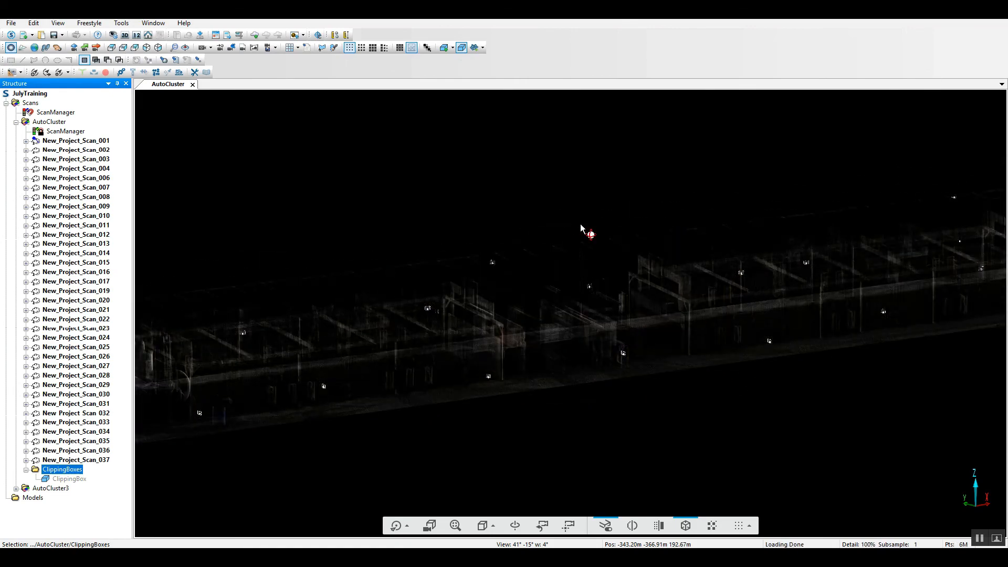
- Set the point display to adaptive point size and turn off Clear View
click(385, 49)
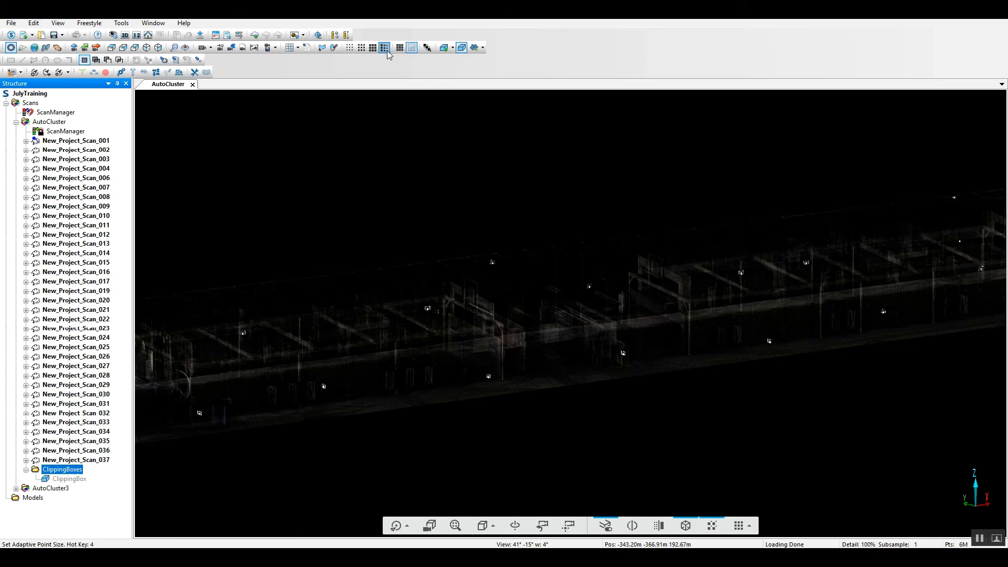
click(413, 49)
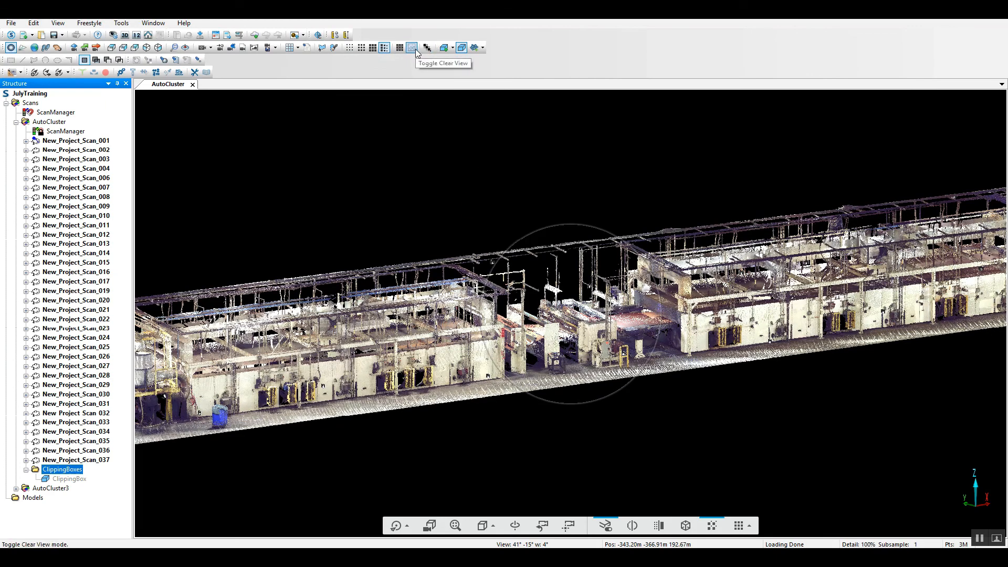
scroll(493, 180, up, 1)
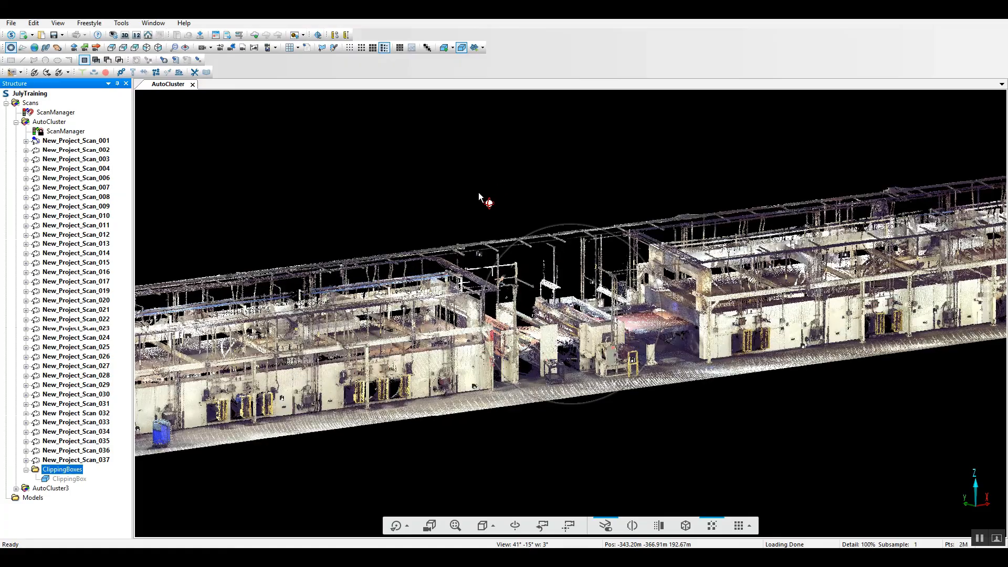
- Examine the machine line without the box outline, from a full overview and up close around the gap between the two enclosures
scroll(479, 195, down, 3)
scroll(463, 181, down, 1)
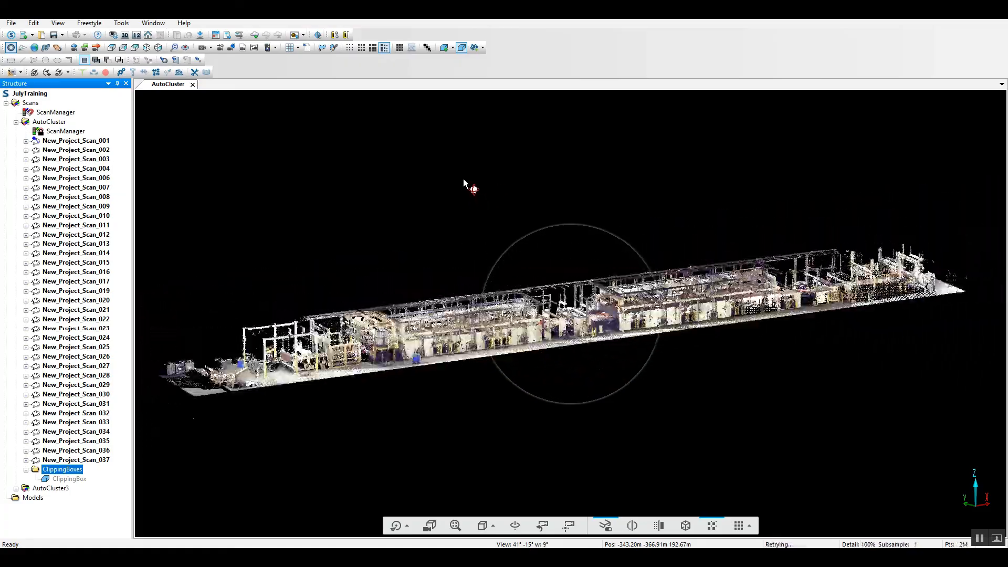
click(477, 432)
scroll(479, 430, up, 2)
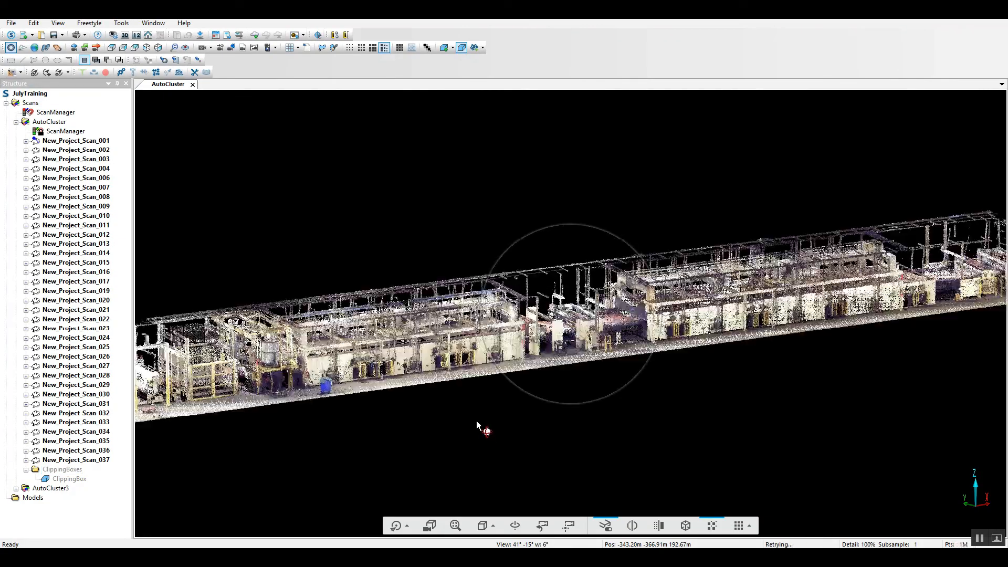
mouse_move(599, 437)
mouse_down()
mouse_move(535, 387)
mouse_move(499, 405)
mouse_move(504, 440)
mouse_move(599, 470)
mouse_move(602, 461)
mouse_up()
scroll(429, 238, up, 1)
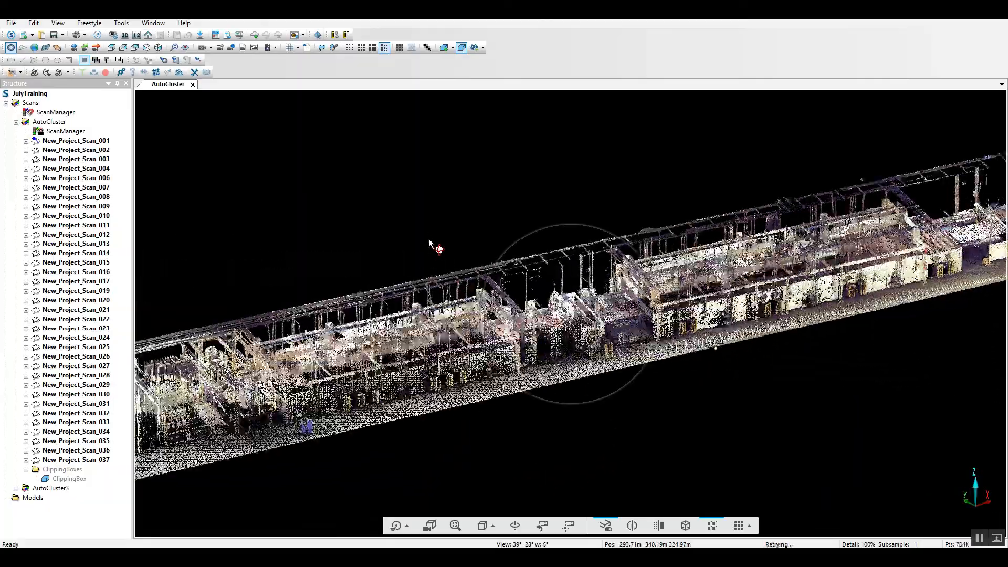
scroll(428, 238, up, 3)
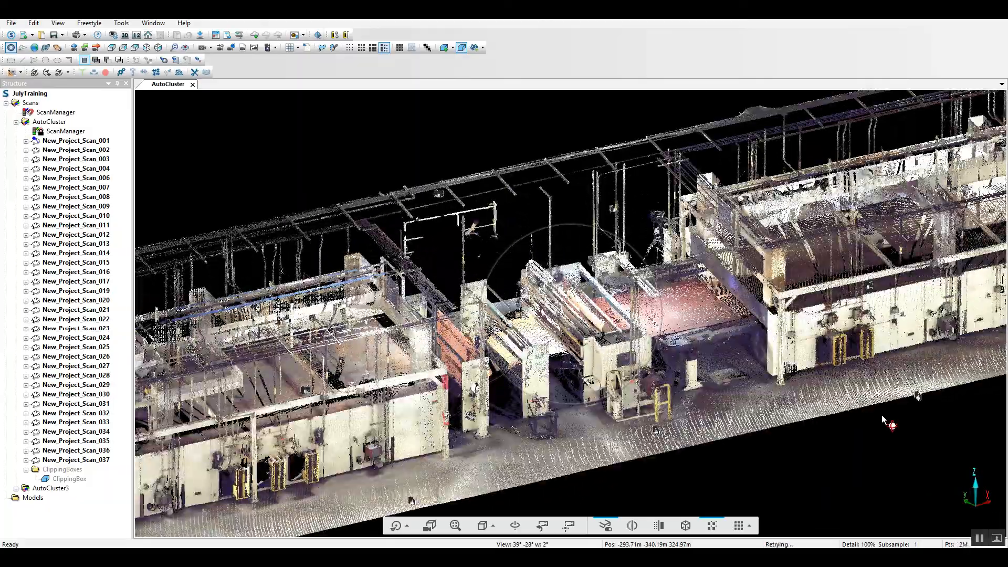
right_drag(882, 416, 742, 335)
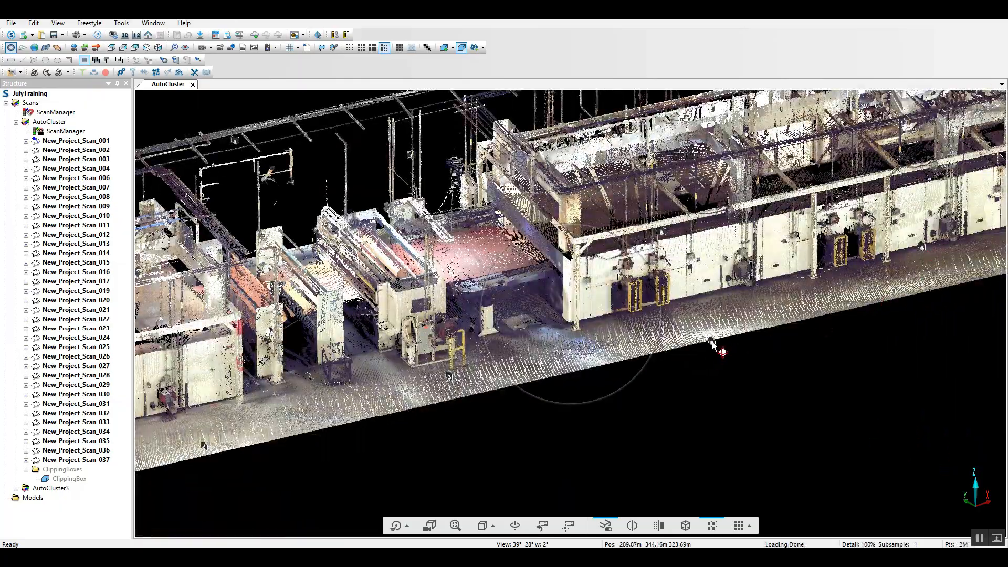
scroll(627, 332, down, 4)
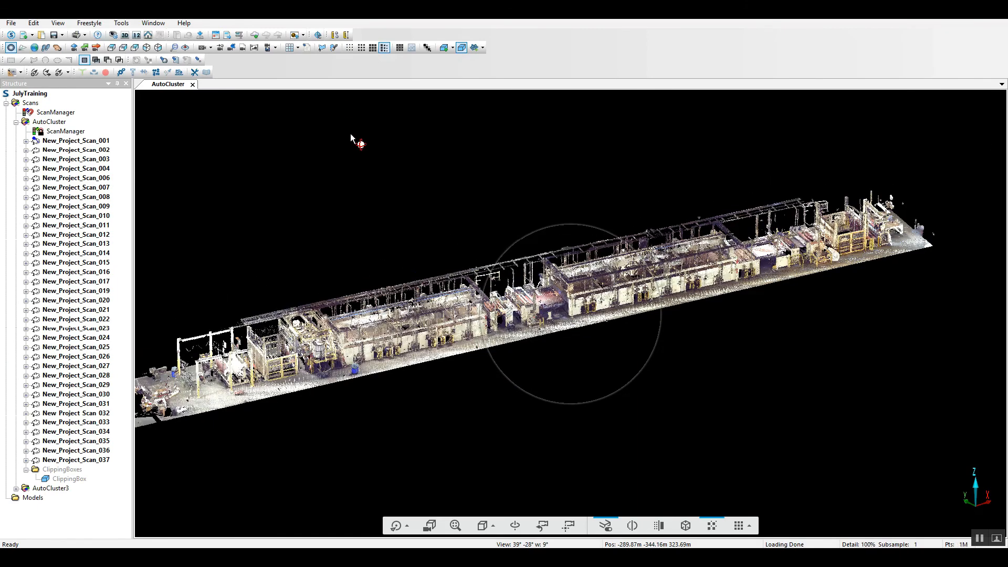
- Hide scan positions and cameras in the AutoCluster view through the extra visibility settings, and check the machine line
click(116, 34)
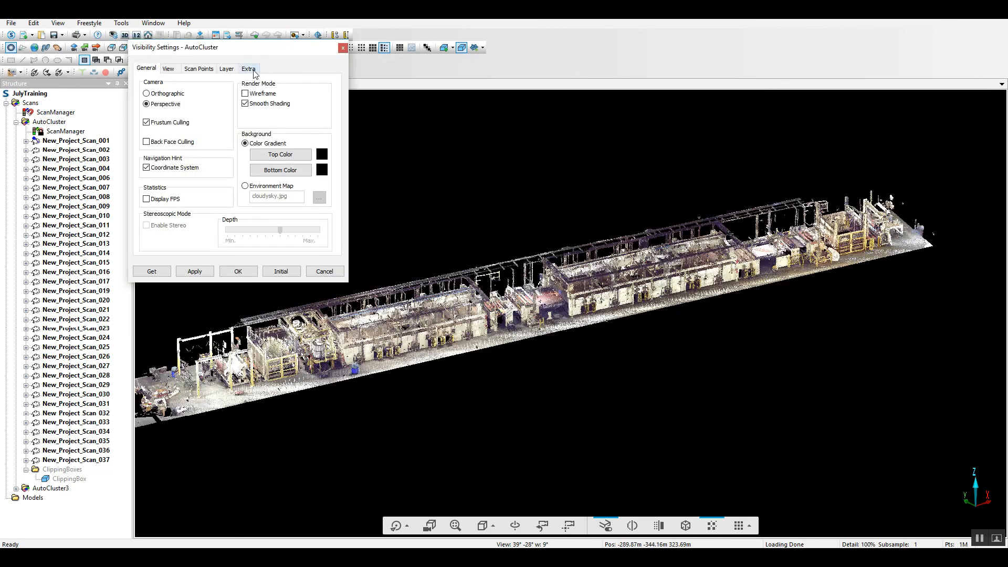
click(250, 69)
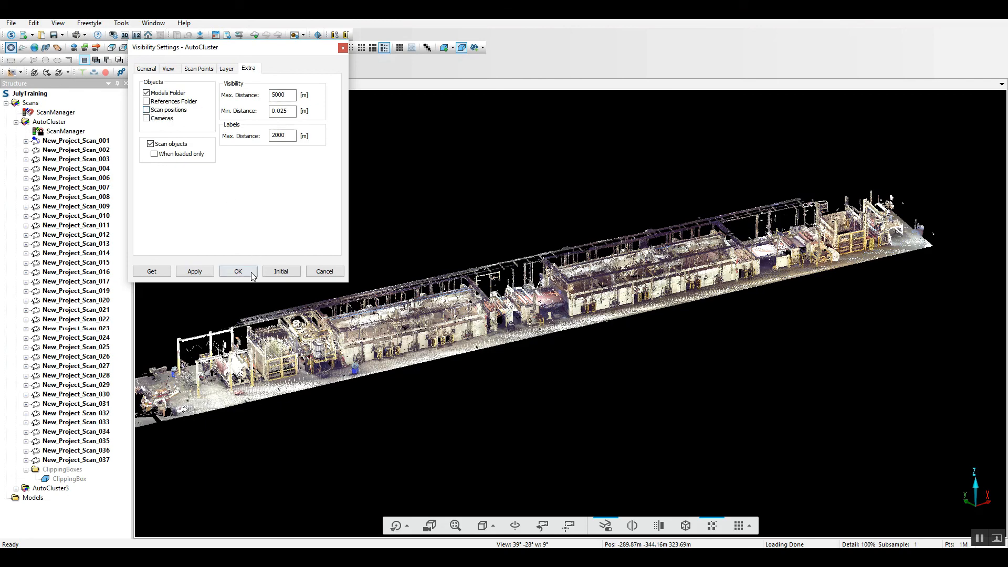
click(206, 274)
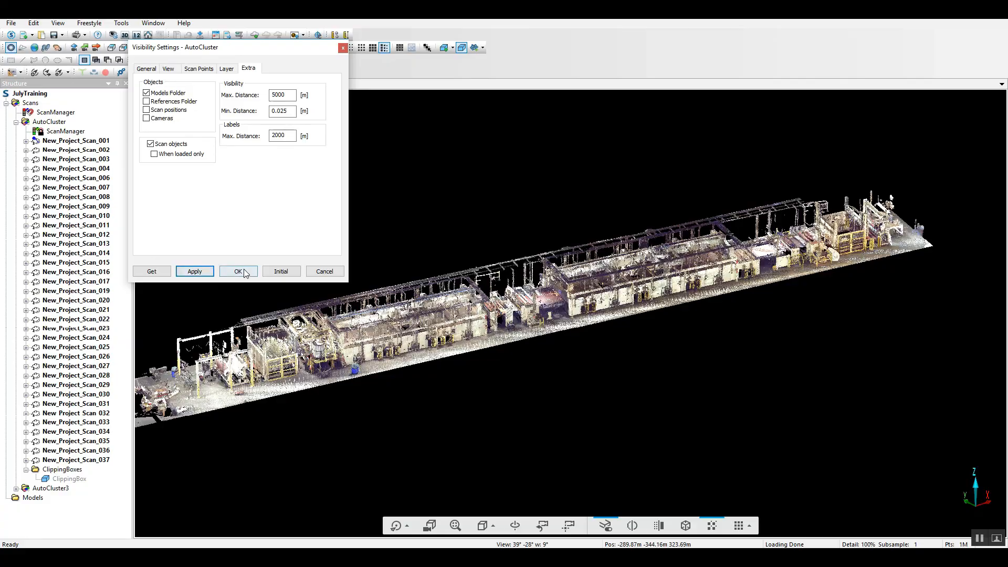
click(238, 271)
scroll(558, 336, up, 8)
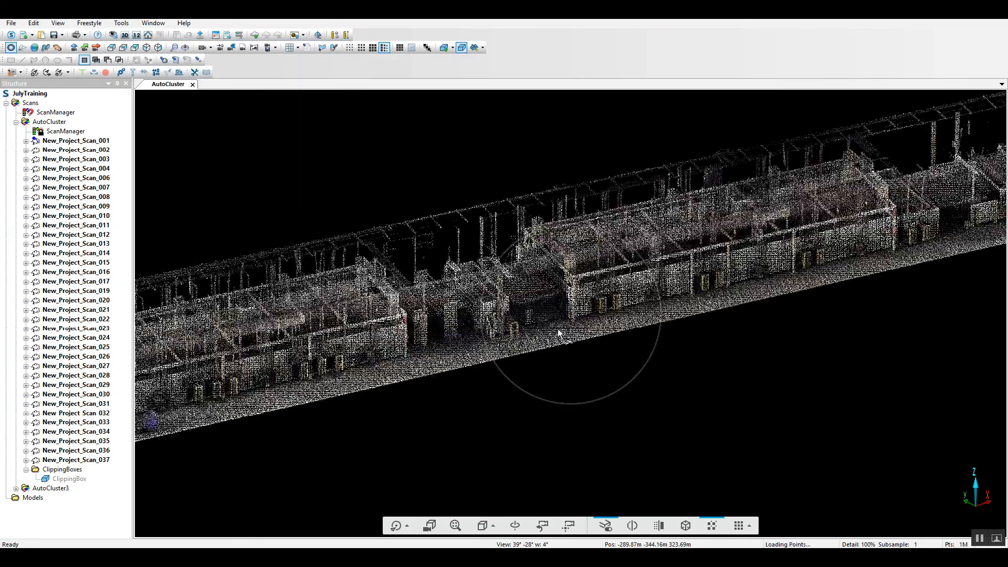
scroll(750, 355, down, 4)
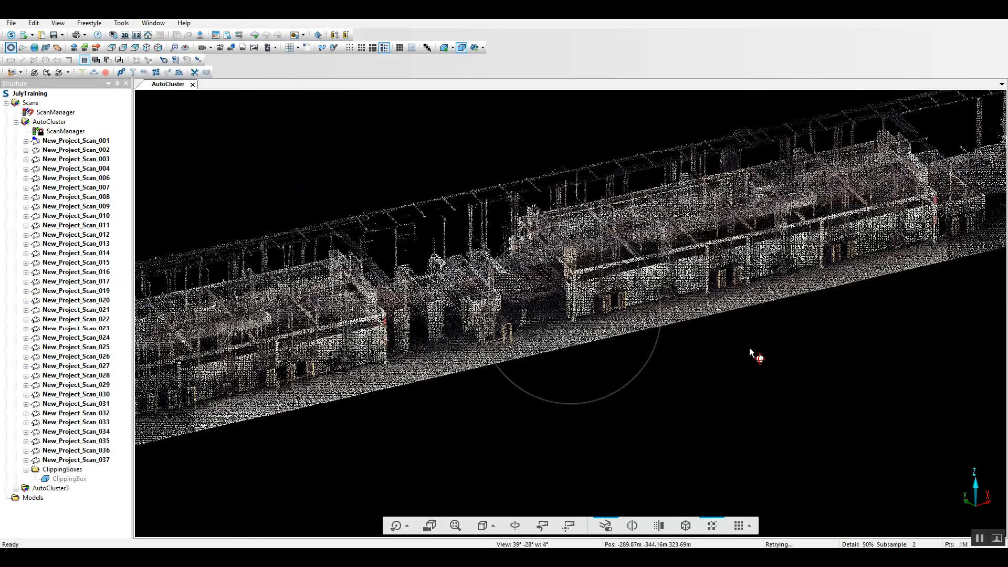
scroll(751, 353, down, 4)
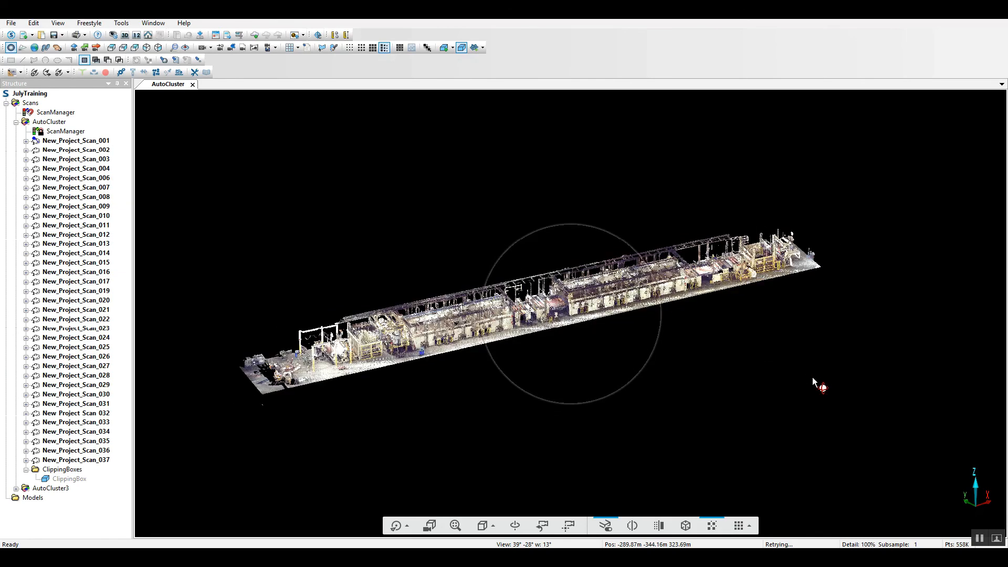